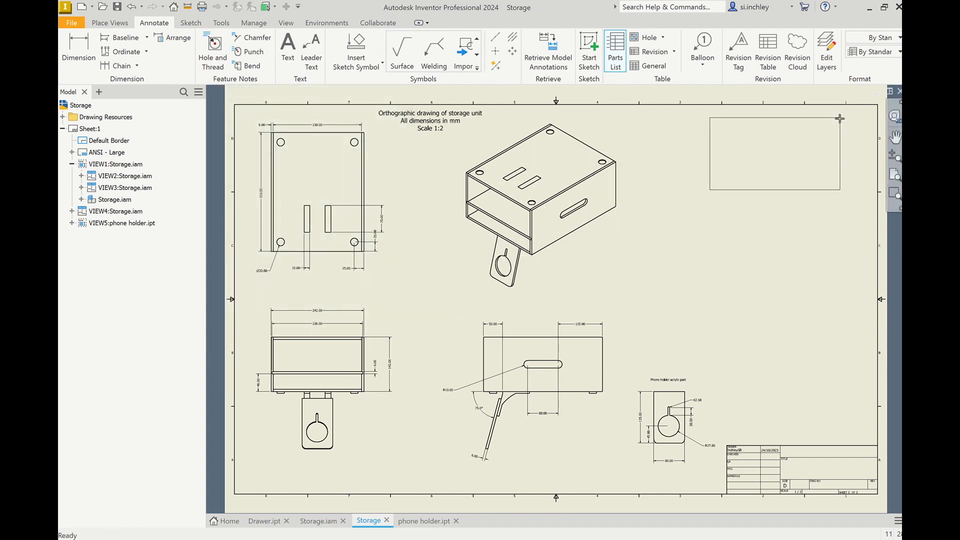
Step: Place the parts list in the upper-right corner of the drawing sheet
left_click(814, 118)
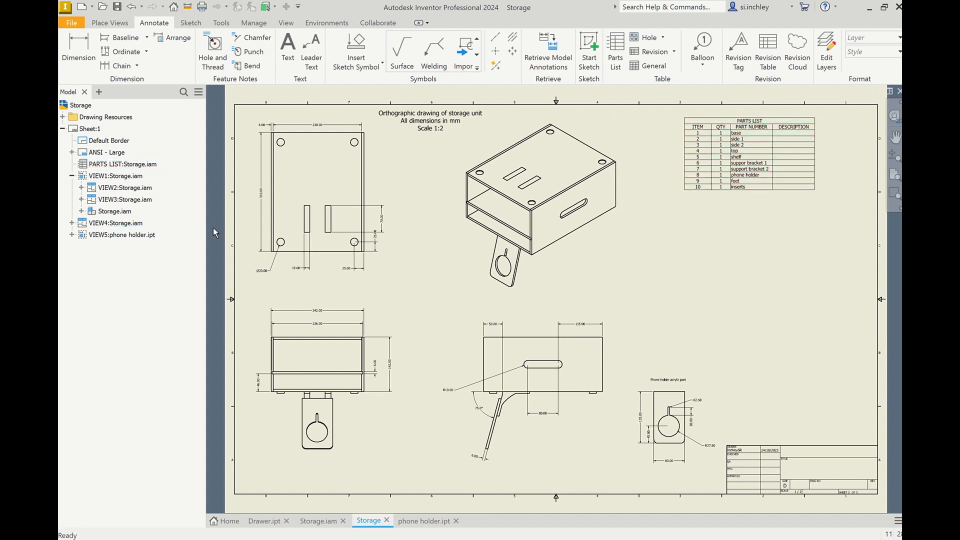
Step: Open the parts list style and review its title, column header and data text styles, keeping Label Text (ANSI)
left_click(86, 166)
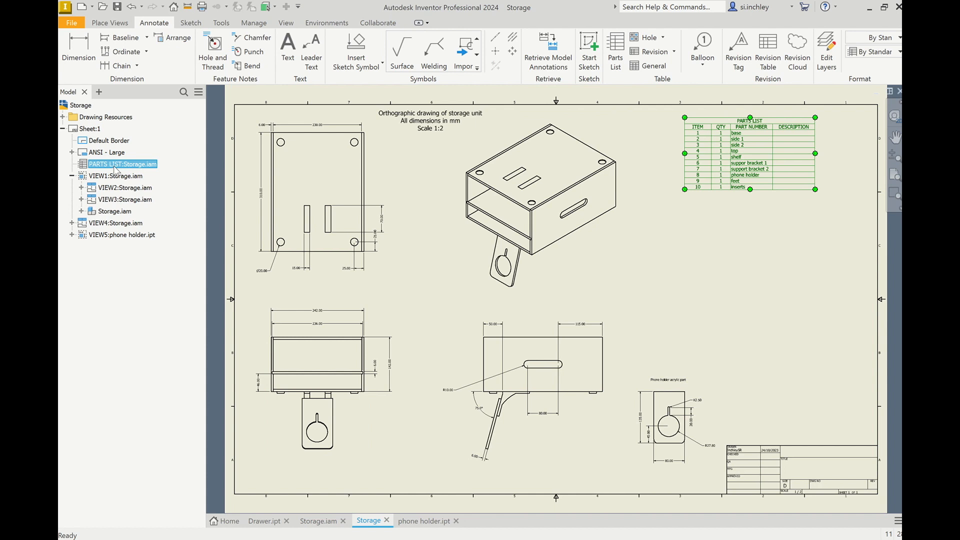
right_click(115, 170)
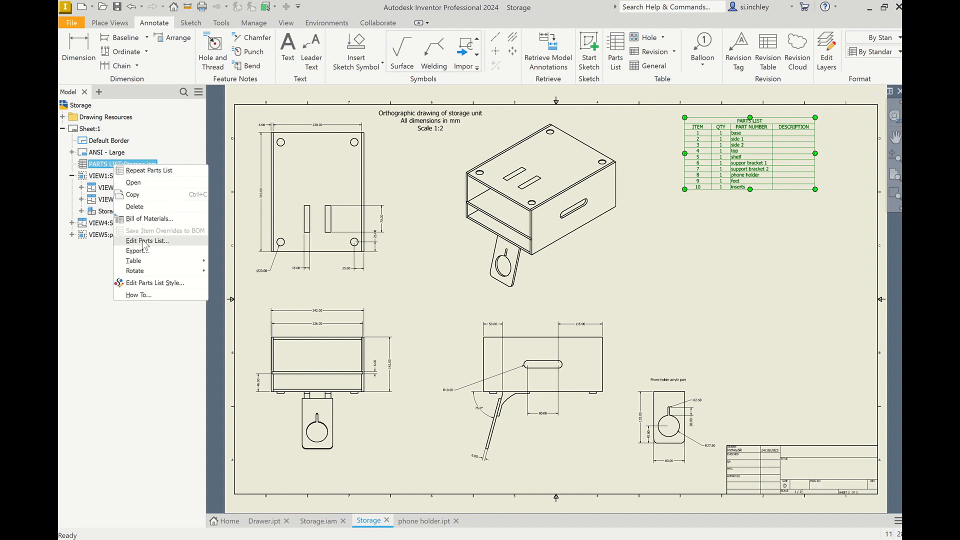
left_click(176, 283)
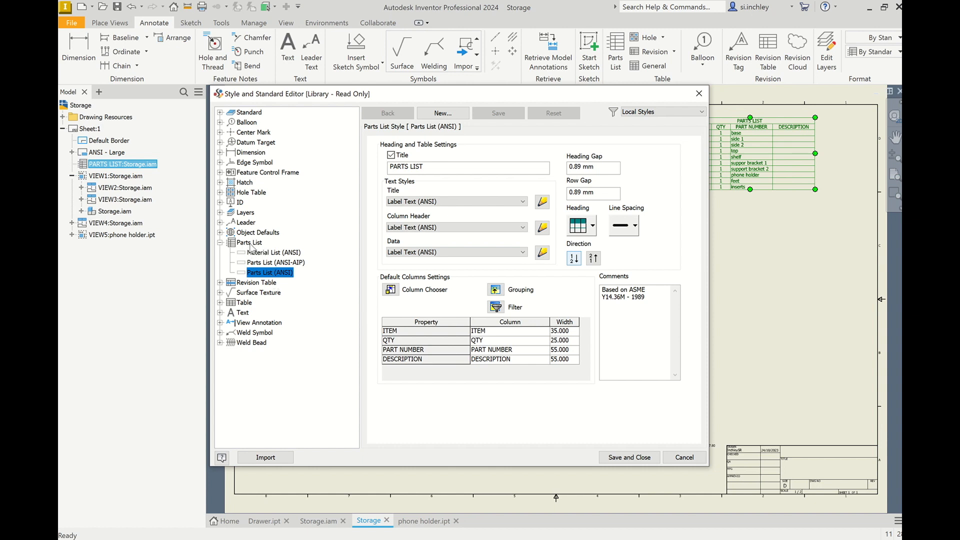
left_click(418, 202)
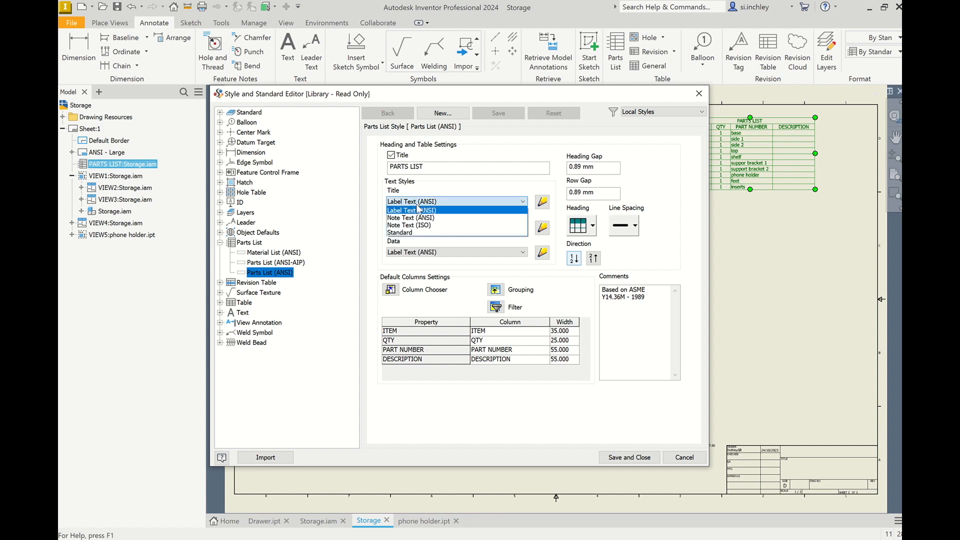
left_click(419, 210)
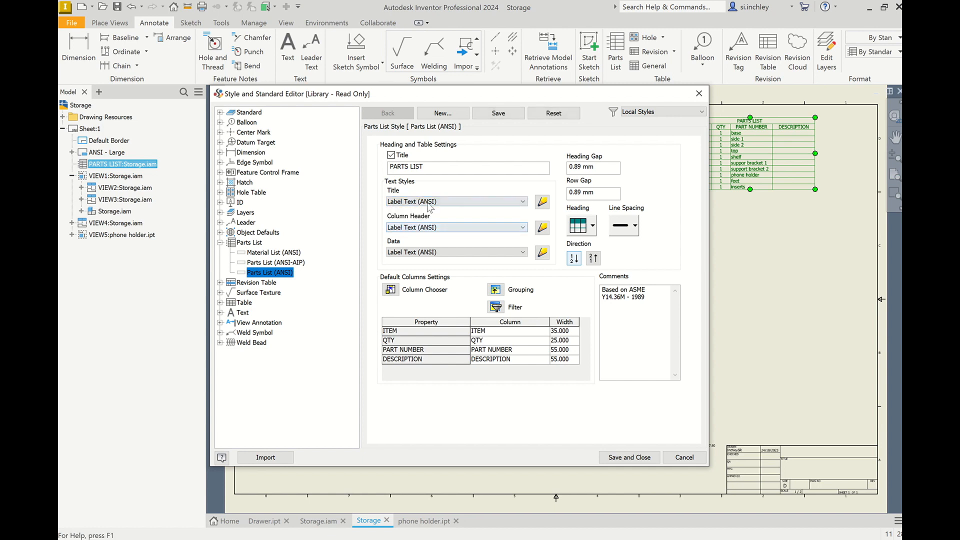
left_click(427, 204)
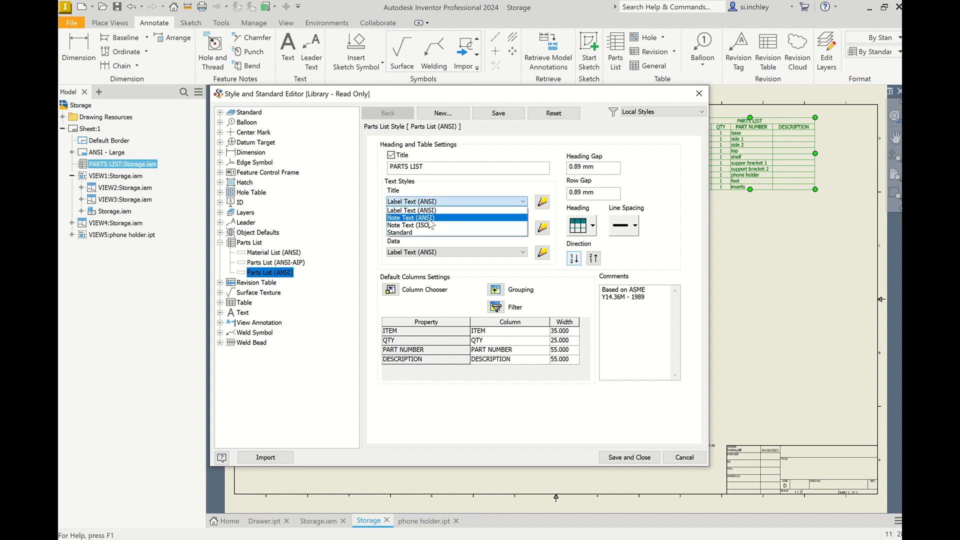
left_click(420, 210)
left_click(432, 228)
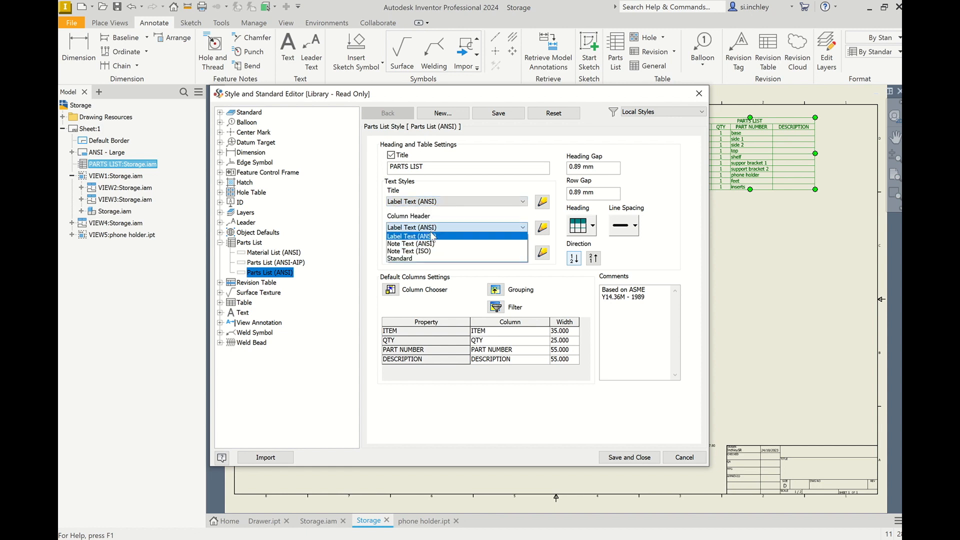
left_click(431, 236)
left_click(439, 253)
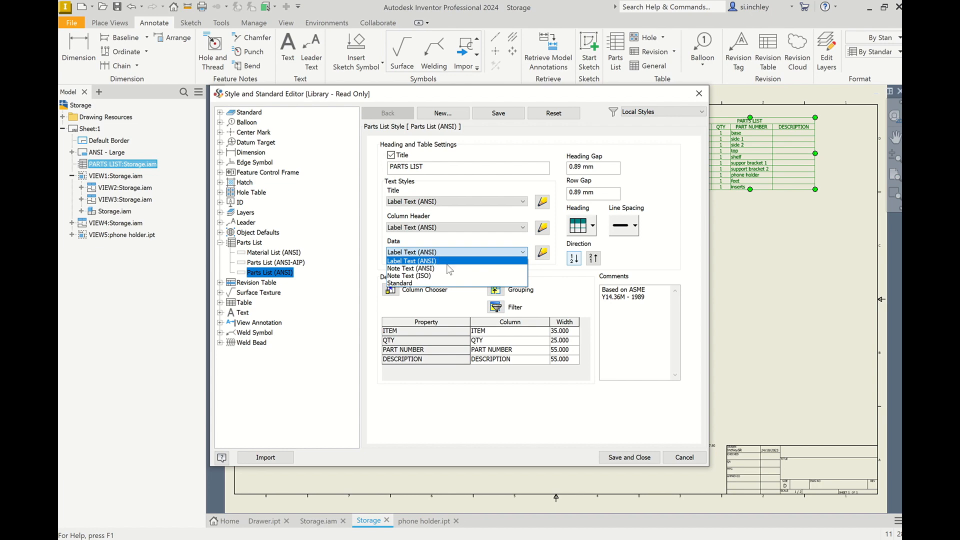
left_click(646, 464)
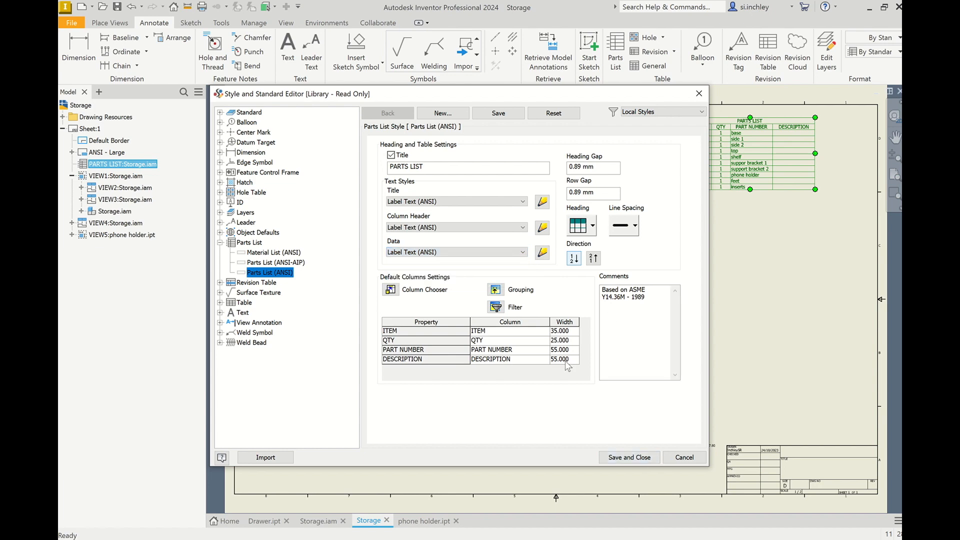
left_click(629, 457)
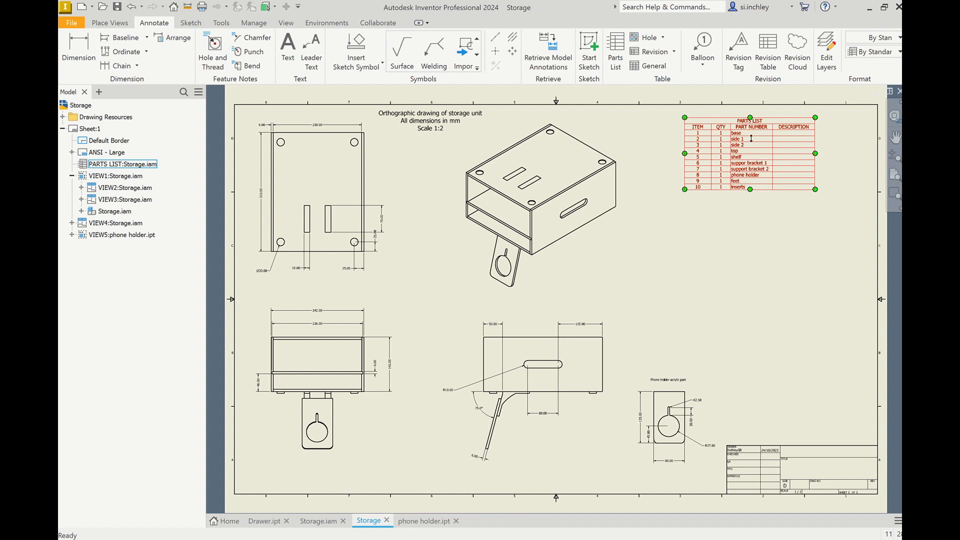
Step: Open the parts list's column chooser, add the MATERIAL column and move it above DESCRIPTION
double_click(686, 170)
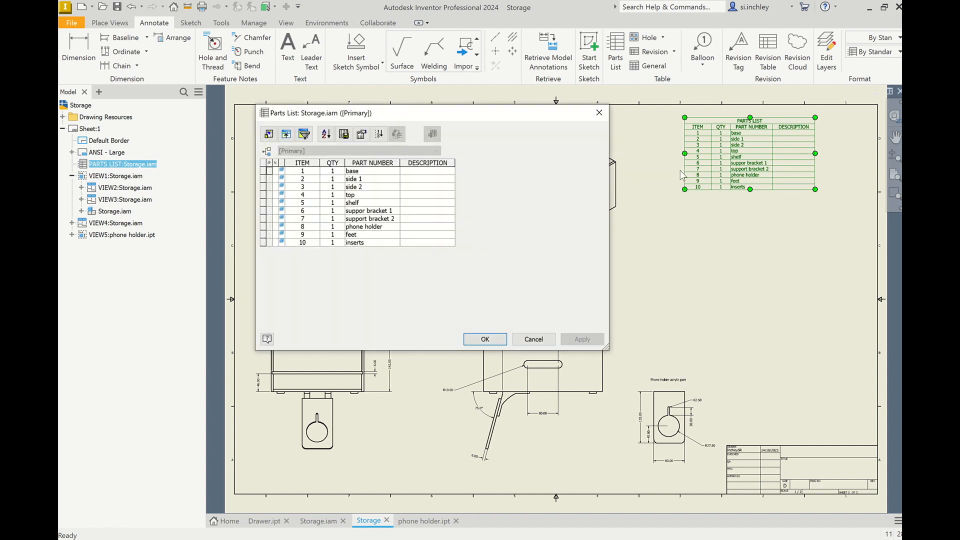
left_click(269, 135)
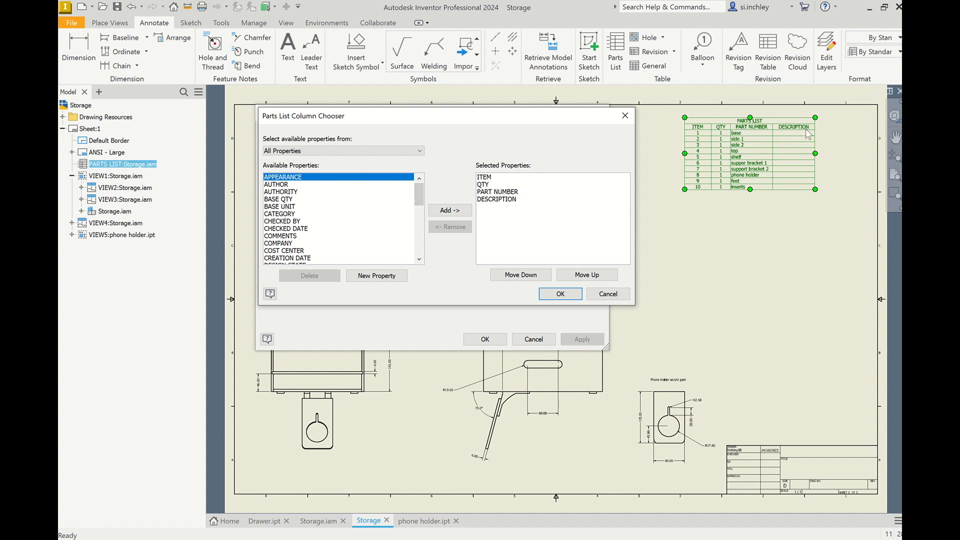
left_click_drag(418, 191, 422, 229)
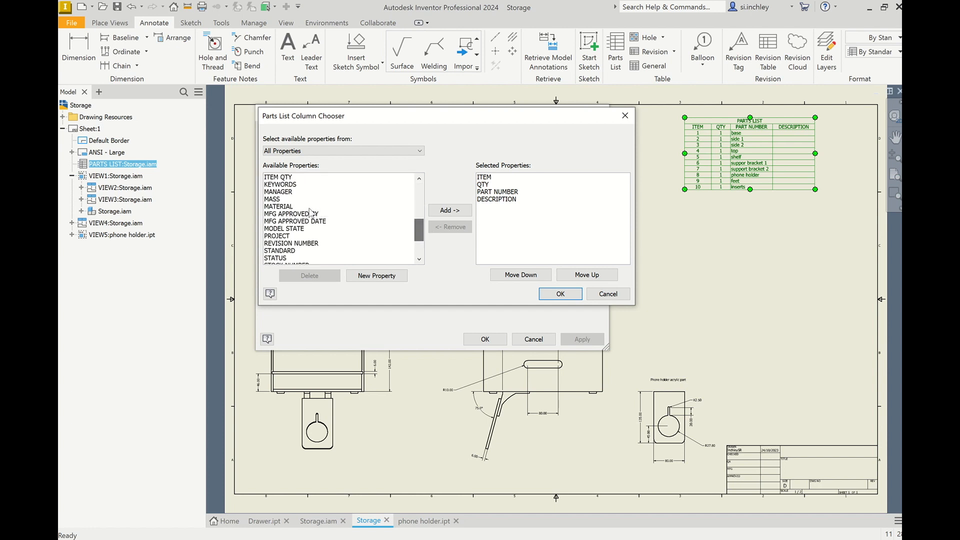
left_click(280, 207)
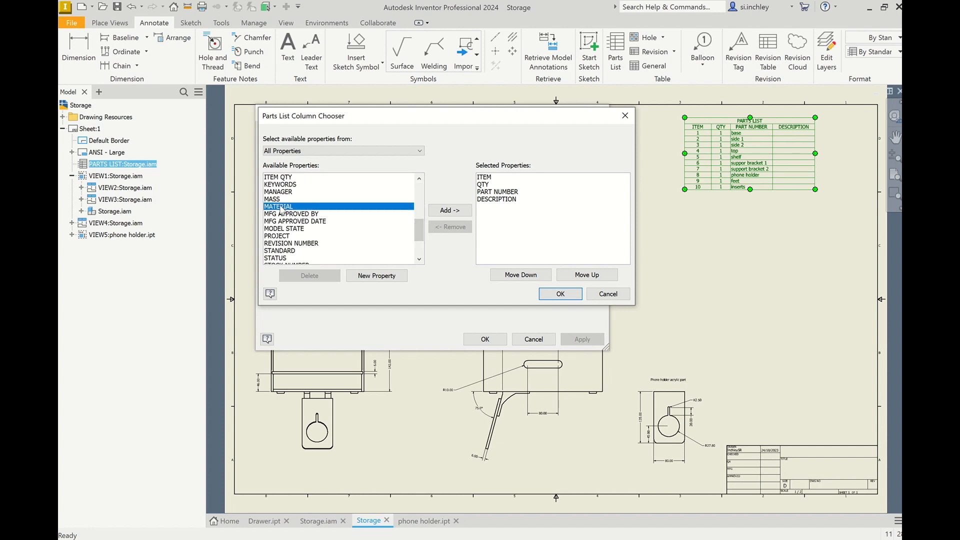
left_click(452, 212)
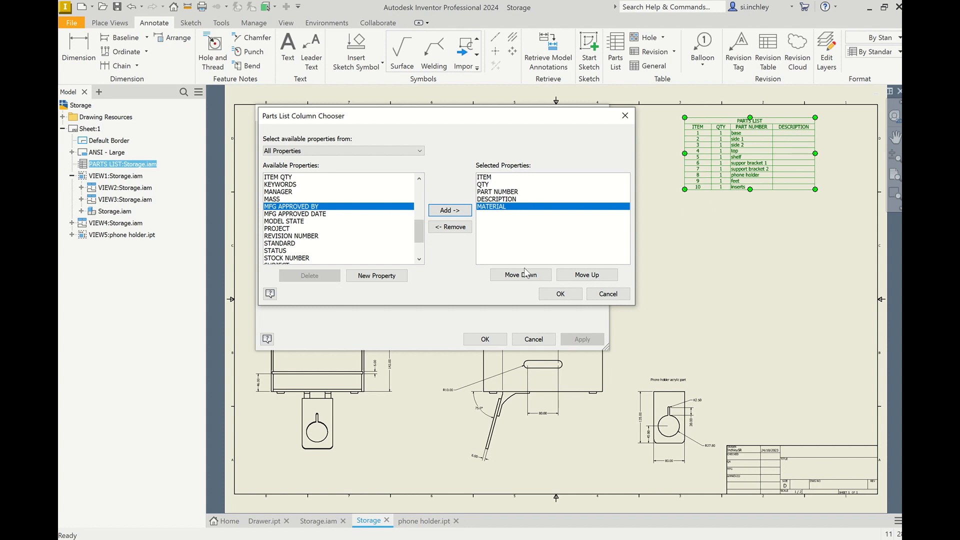
left_click(573, 276)
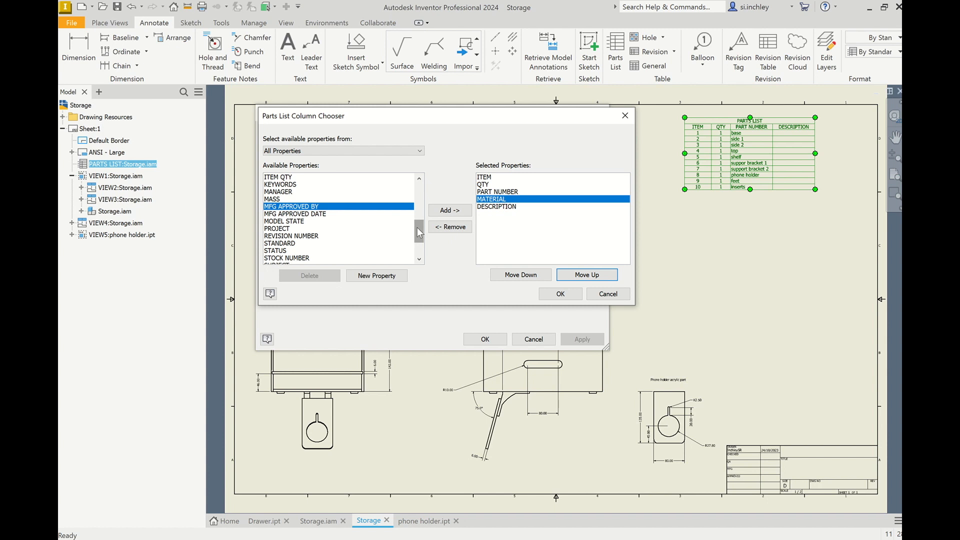
Step: Define new parts list properties LENGTH, WIDTH and THICKNESS and add them as columns
left_click(386, 277)
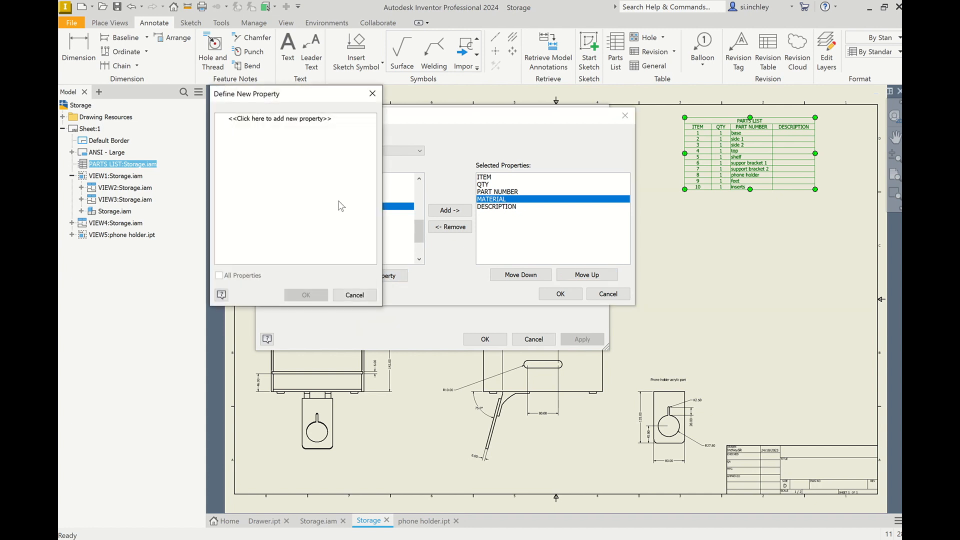
left_click(291, 120)
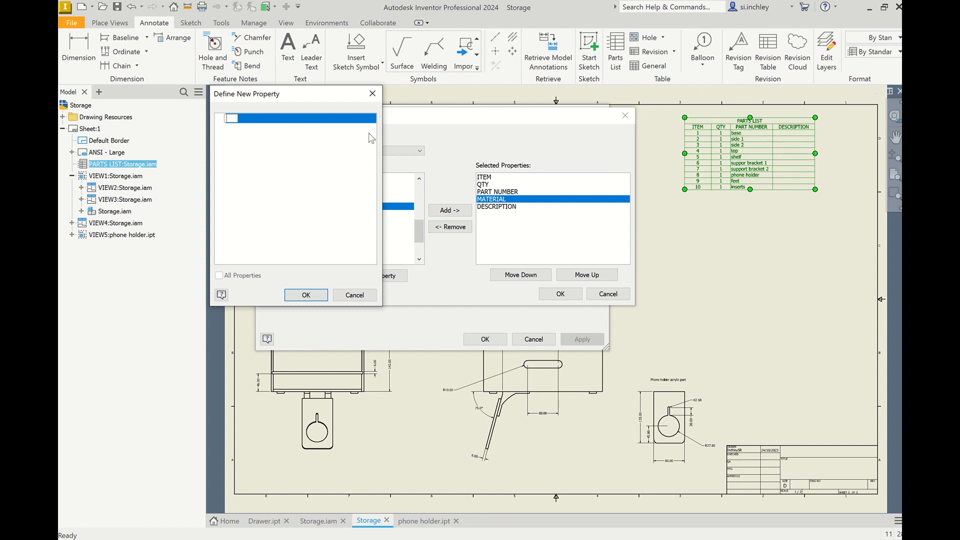
type("LENGTH")
key("Return")
left_click(280, 118)
type("WIDTH")
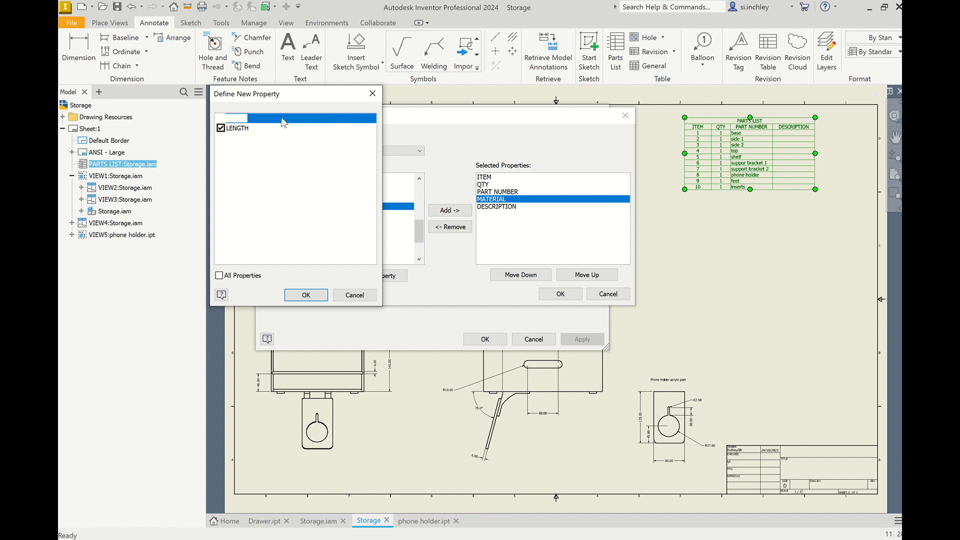
key("Return")
left_click(284, 122)
type("THICKNESS")
key("Return")
left_click(306, 294)
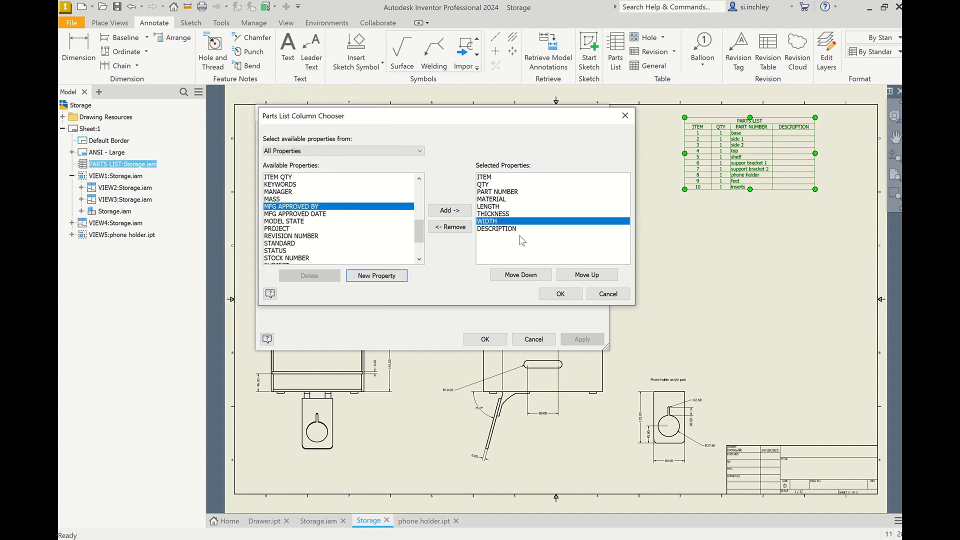
Step: Move DESCRIPTION up to sit after MATERIAL and confirm the column selection
left_click(509, 229)
left_click(585, 275)
left_click(585, 275)
left_click(577, 280)
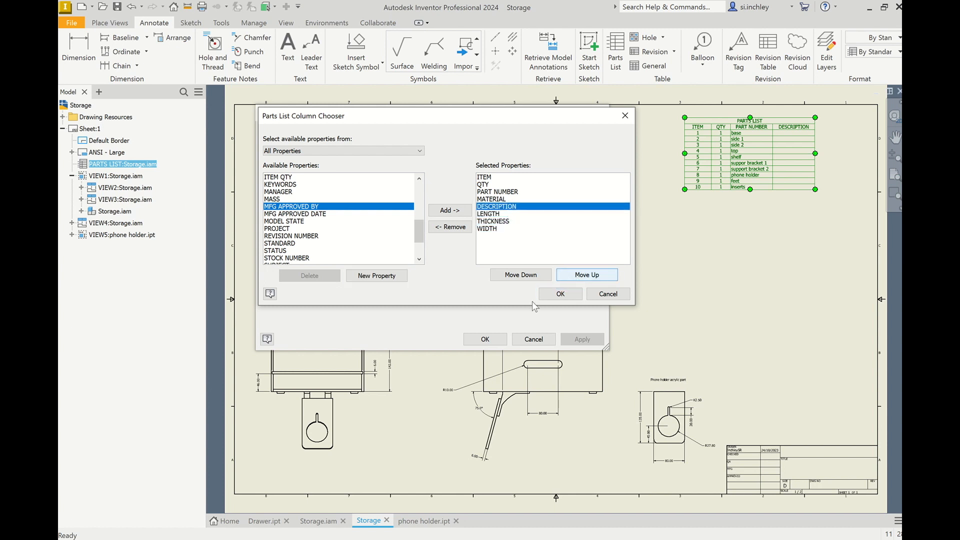
left_click(561, 295)
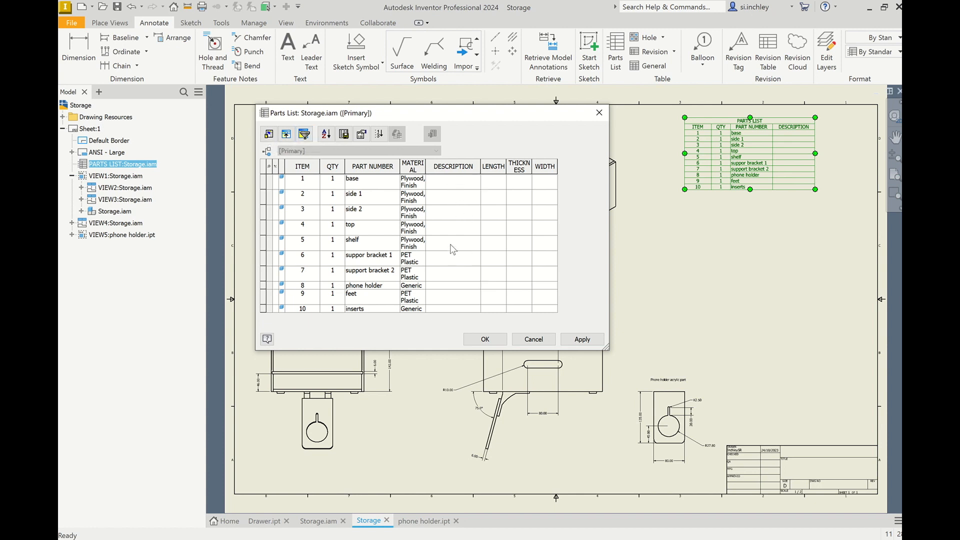
Step: Enter the description 3D Printed for both support bracket parts and apply the changes
left_click(446, 261)
type("3d pRINTED")
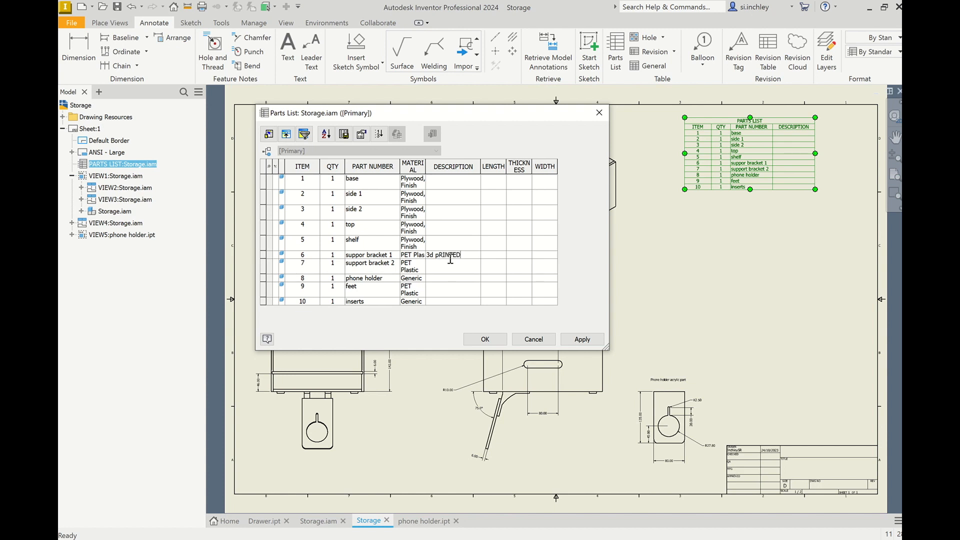
left_click_drag(466, 254, 429, 256)
type("£")
key("BackSpace")
type("3D Printed")
left_click(457, 263)
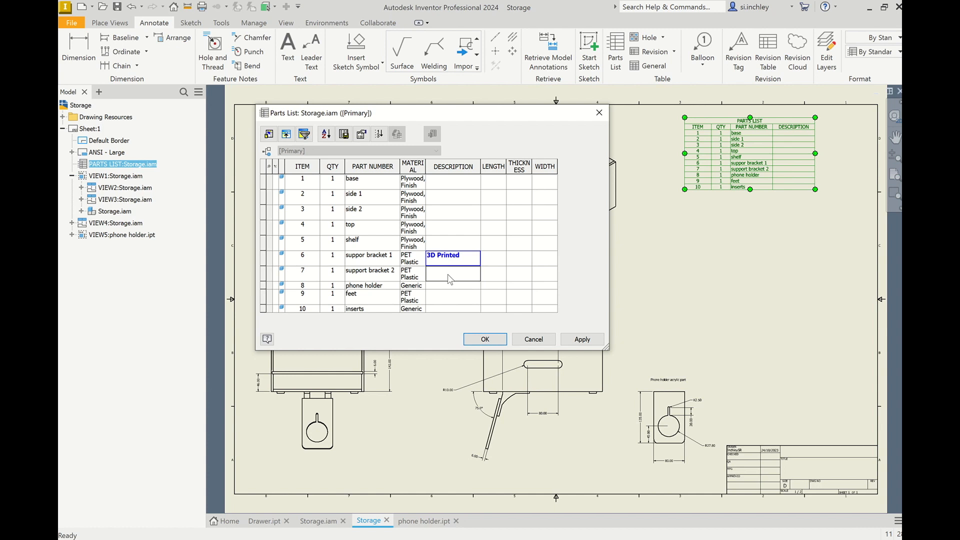
type("3D Printed")
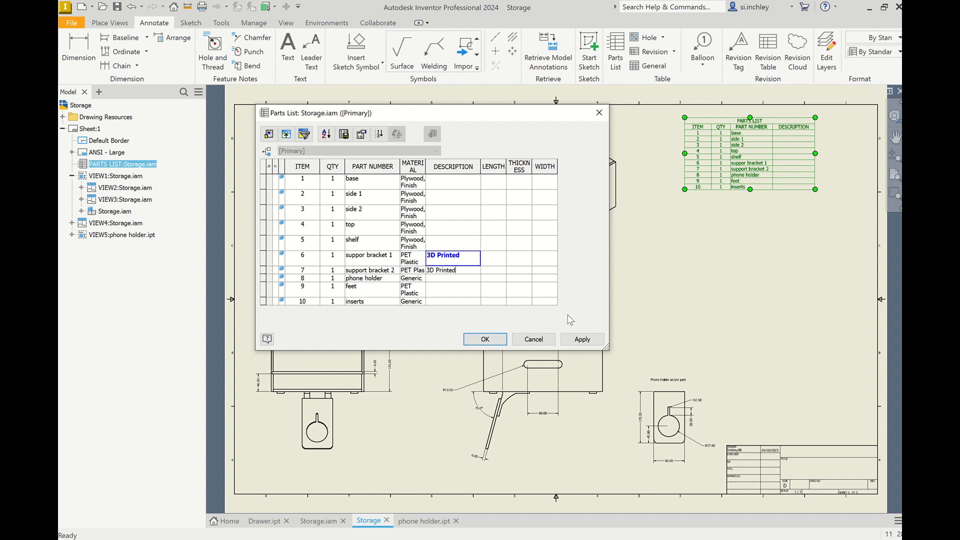
key("Return")
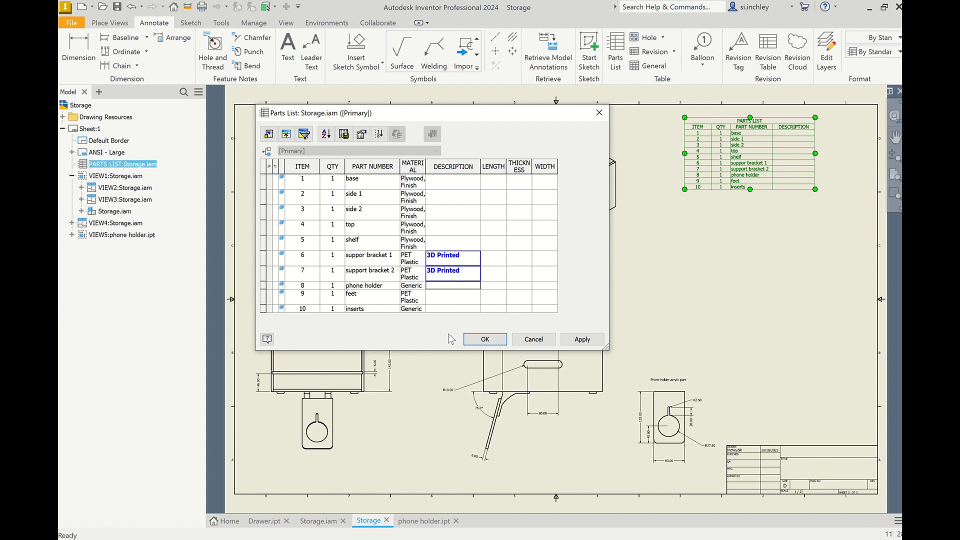
left_click(580, 341)
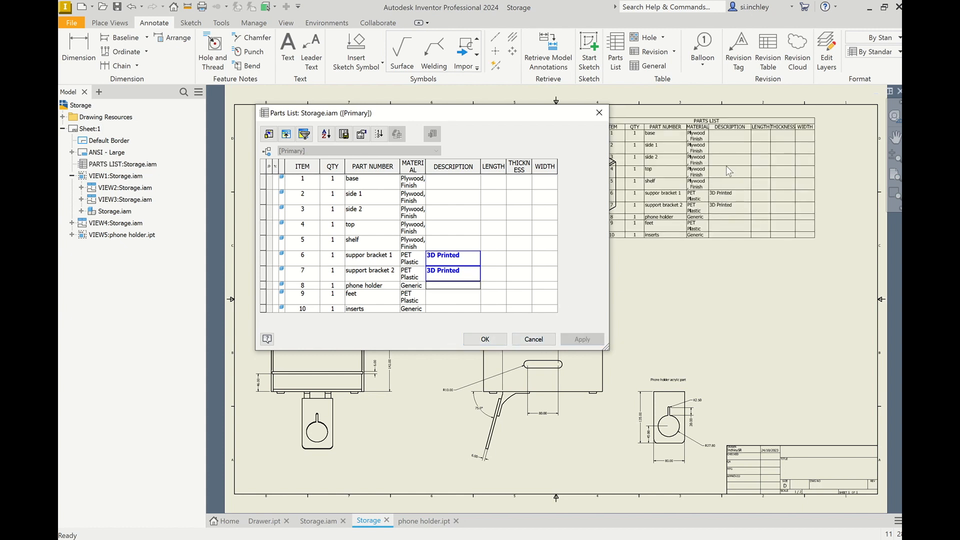
Step: Close the parts list editor and stretch the parts list table wider along the sheet's upper-right area
left_click(518, 105)
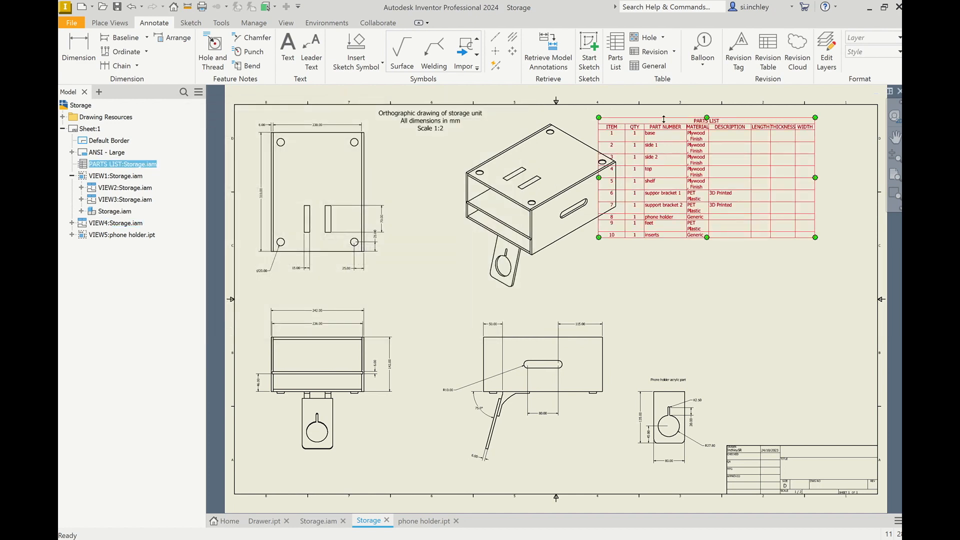
mouse_move(816, 165)
left_mouse_down()
mouse_move(862, 165)
mouse_move(823, 165)
left_mouse_up()
left_click_drag(824, 239, 870, 257)
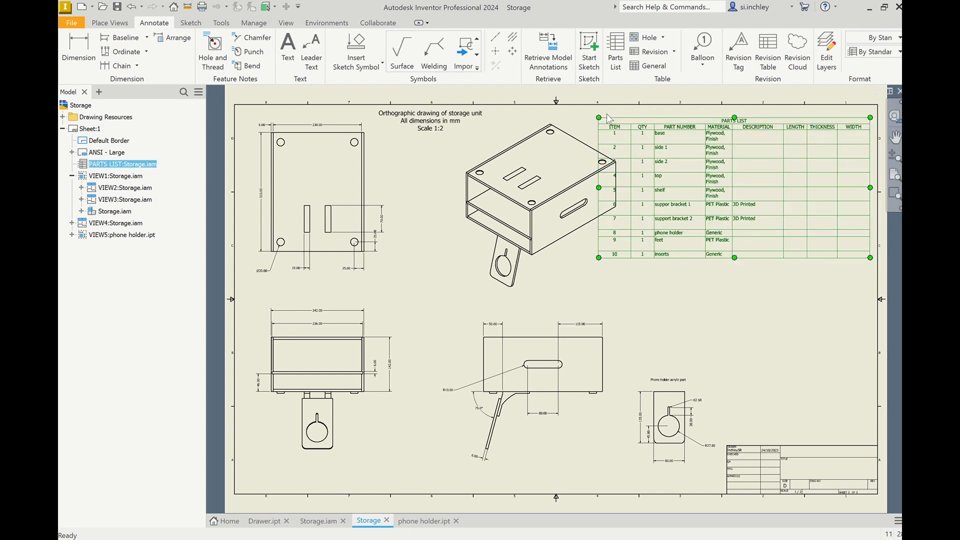
left_click_drag(599, 118, 663, 117)
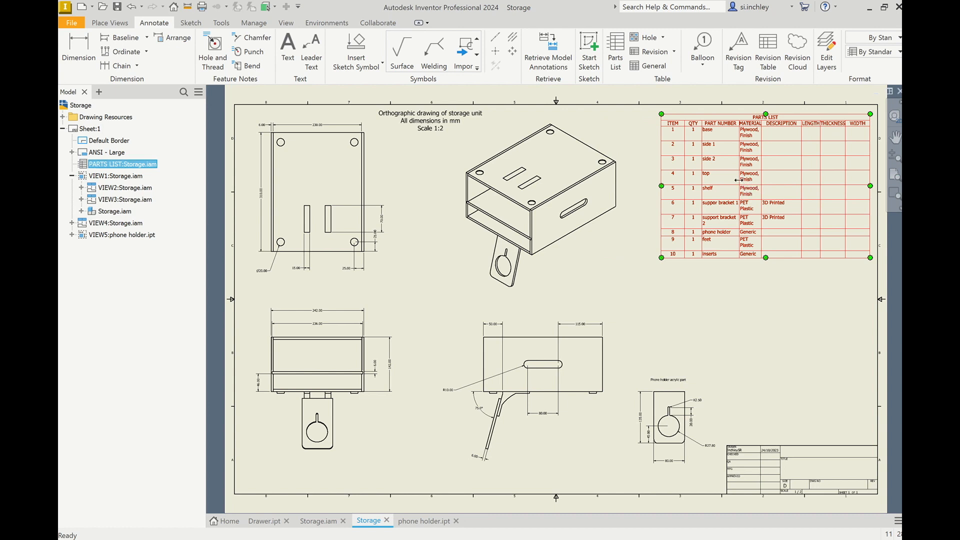
Step: Widen the MATERIAL column so entries like Plywood, Finish fit on one line
left_click_drag(737, 180, 714, 177)
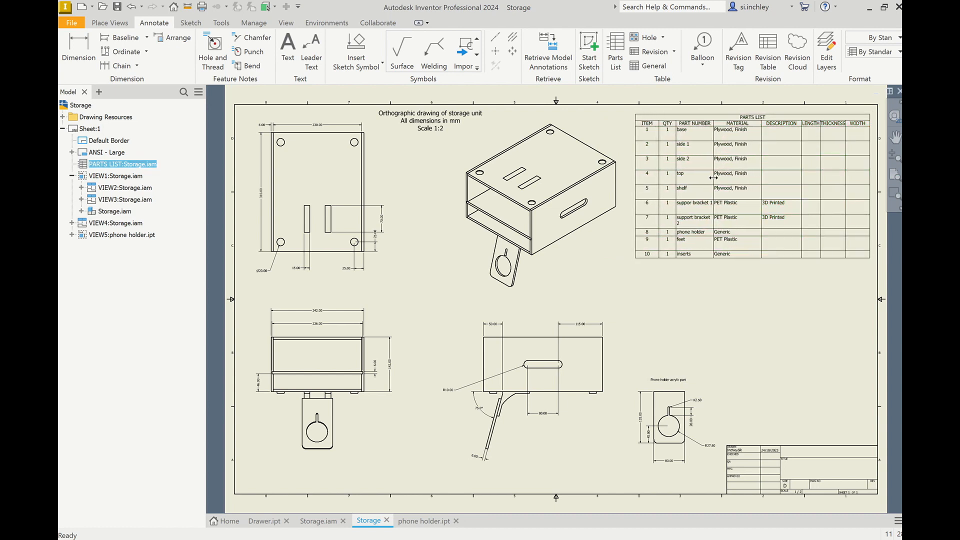
left_click(739, 177)
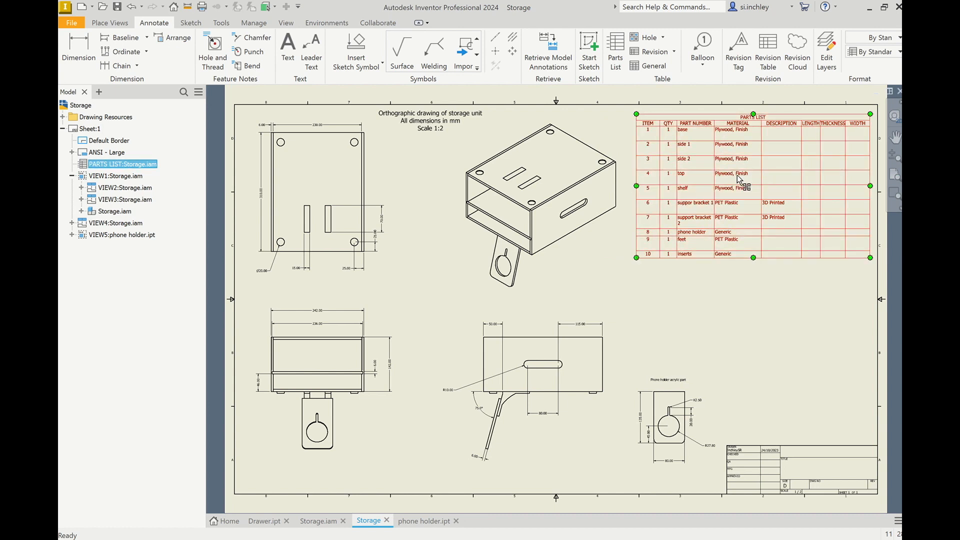
left_click_drag(763, 173, 774, 173)
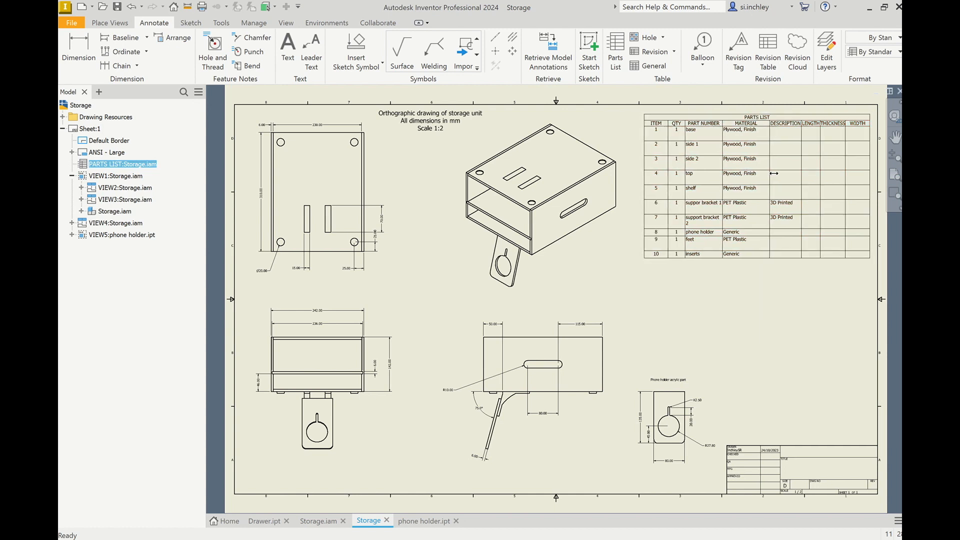
left_click_drag(825, 167, 823, 168)
left_click(823, 168)
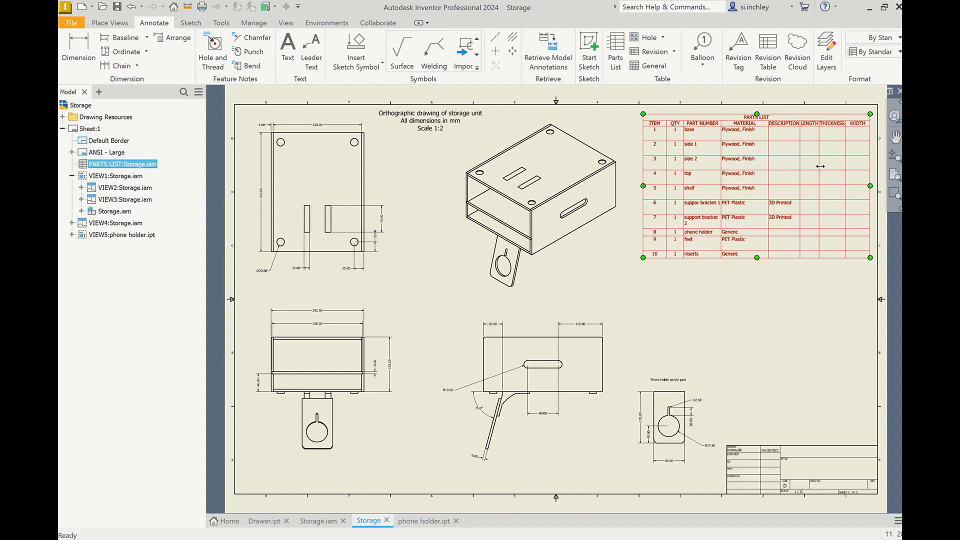
Step: Adjust the parts list column widths so entries like support bracket 2 fit on one line
left_click_drag(799, 167, 793, 167)
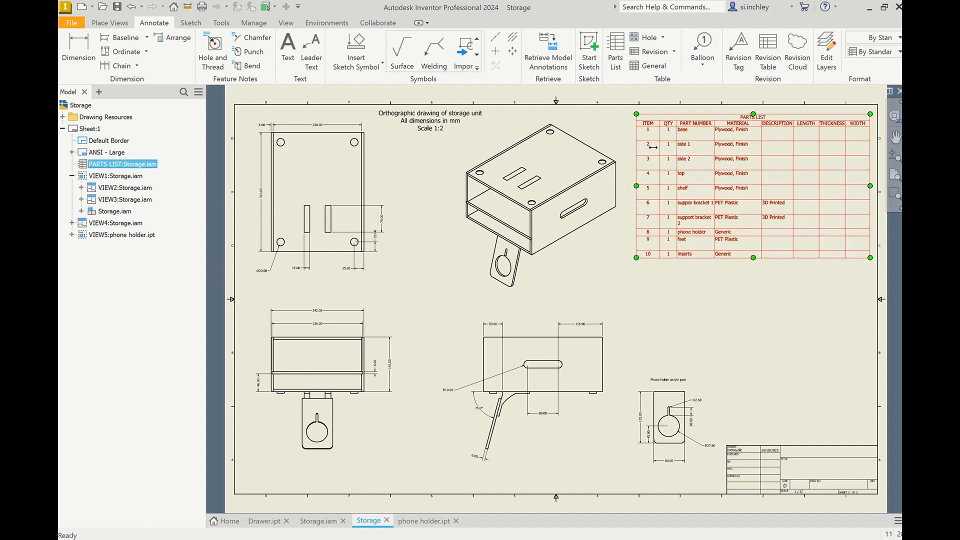
left_click_drag(636, 151, 641, 151)
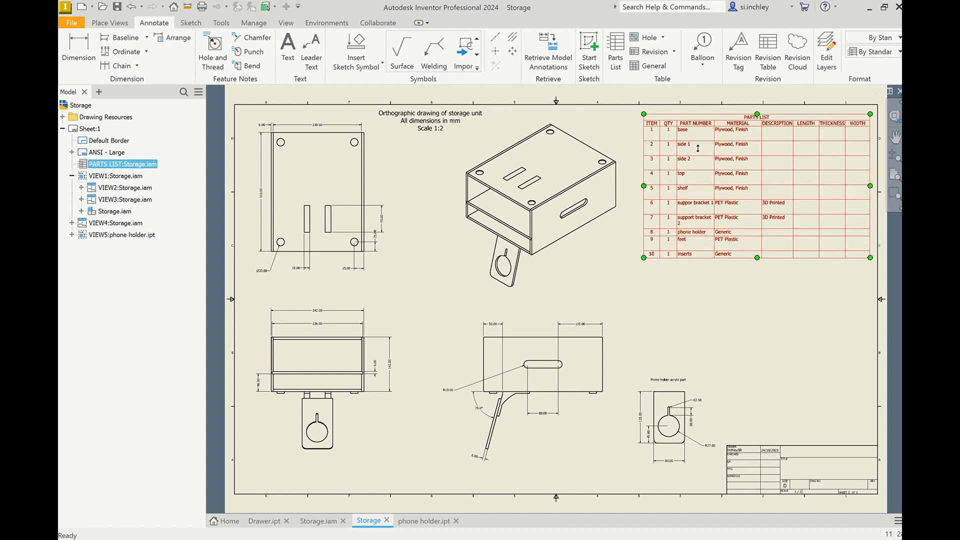
left_click_drag(676, 195, 673, 196)
left_click(734, 193)
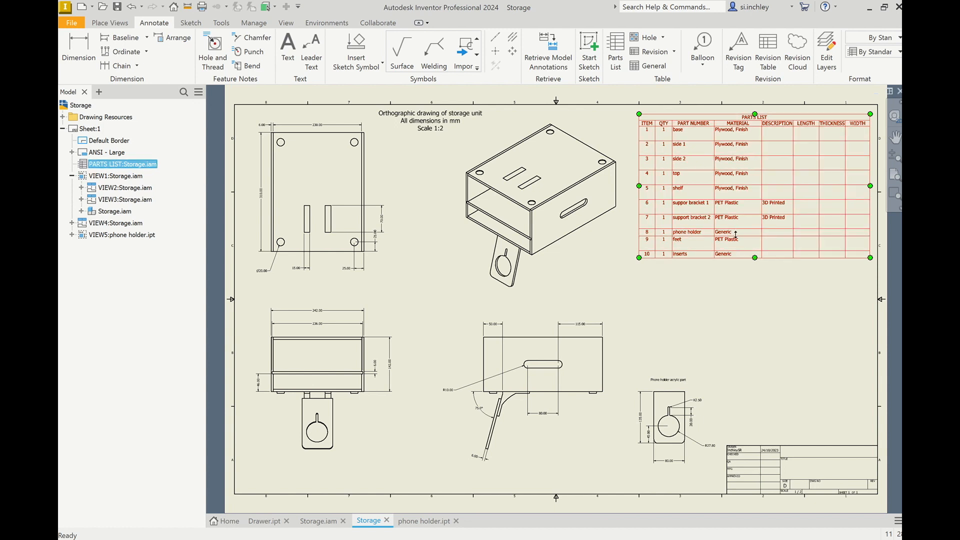
Step: Open the parts list editor, set the phone holder material to Acrylic, apply and close
double_click(638, 240)
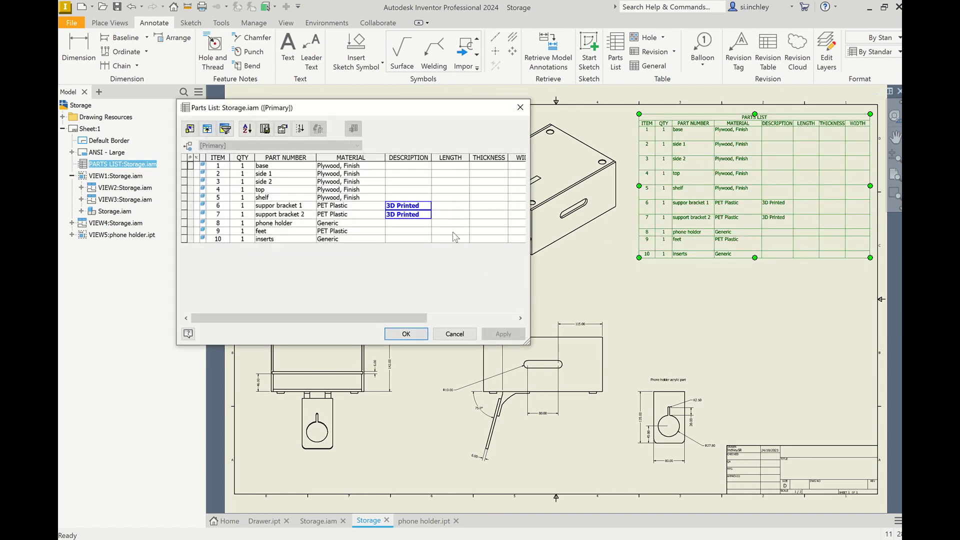
left_click_drag(343, 223, 319, 224)
type("Acrylic")
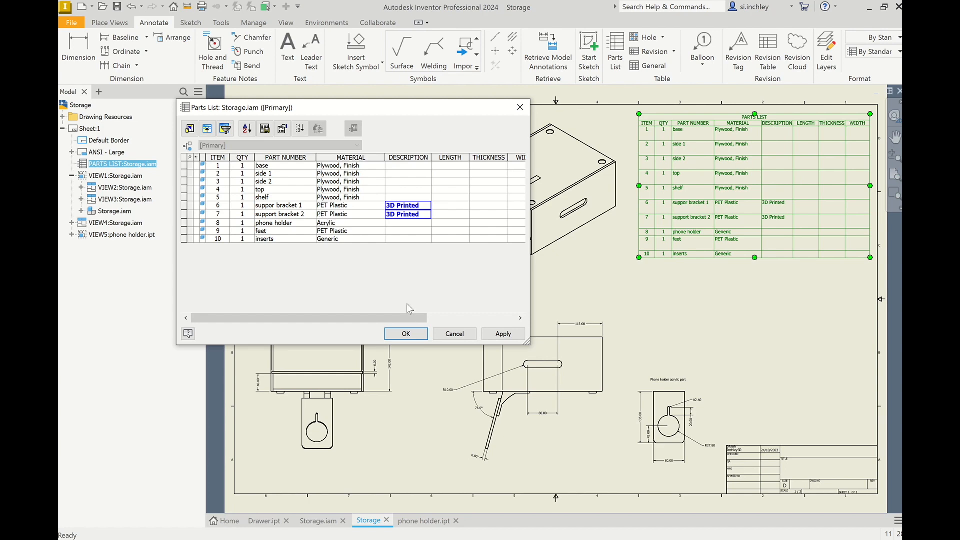
left_click(503, 333)
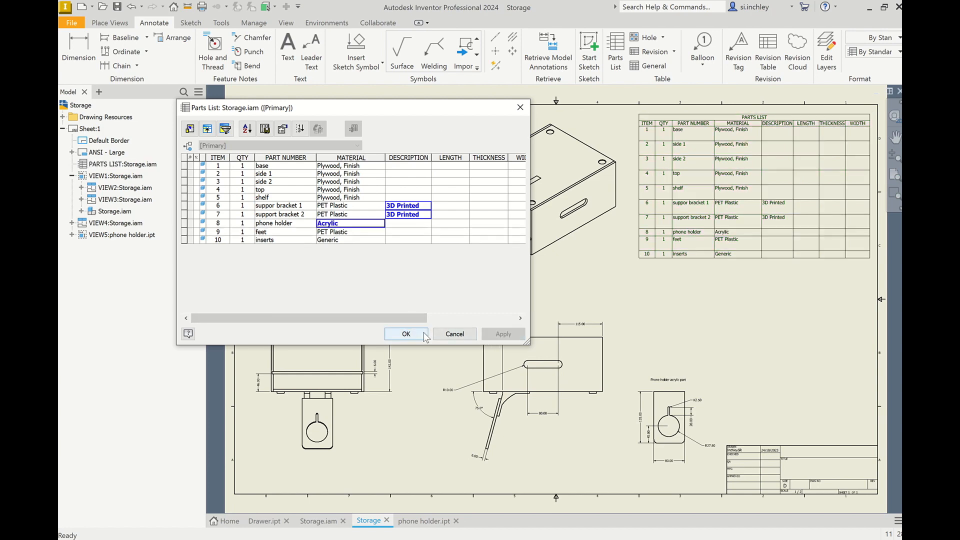
left_click(424, 336)
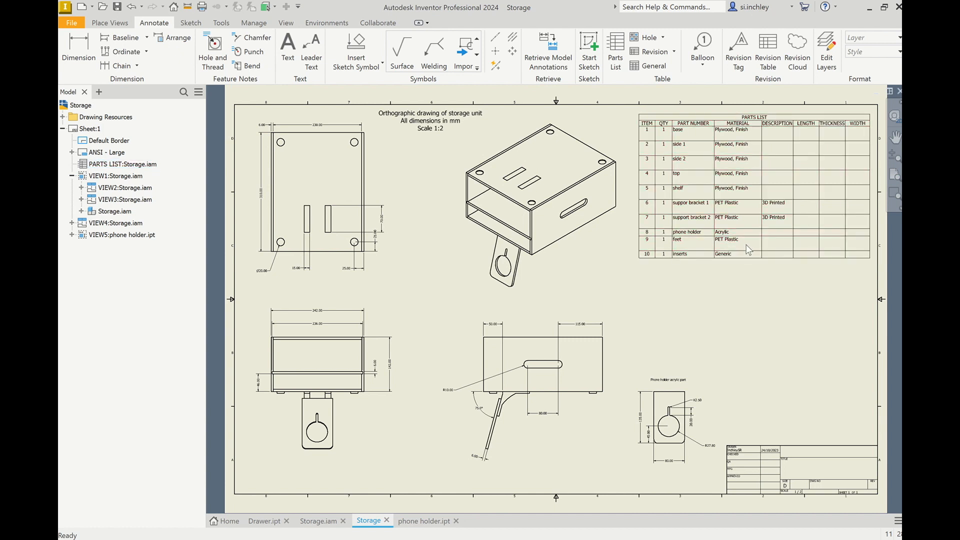
Step: Change the material of both support brackets to PLA Plastic in the parts list editor and apply
double_click(637, 240)
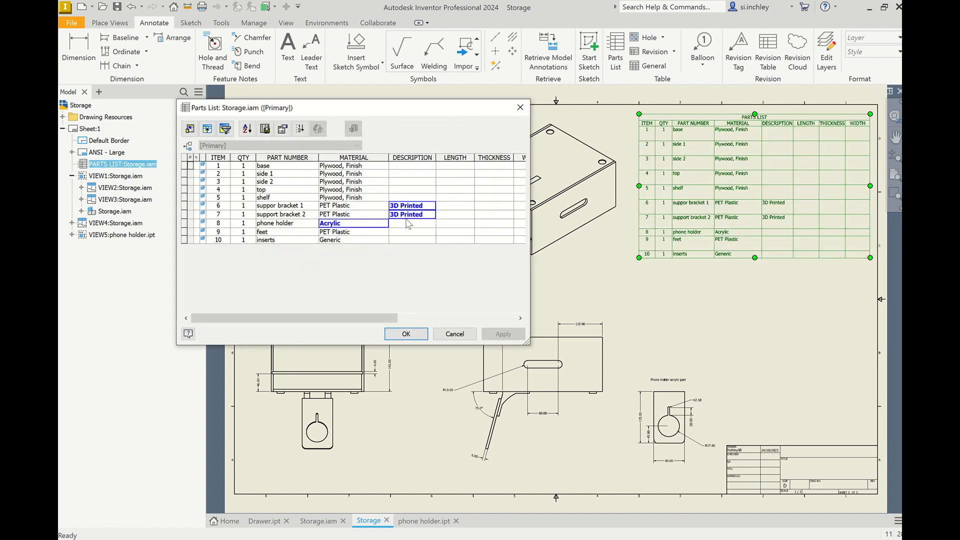
left_click(323, 204)
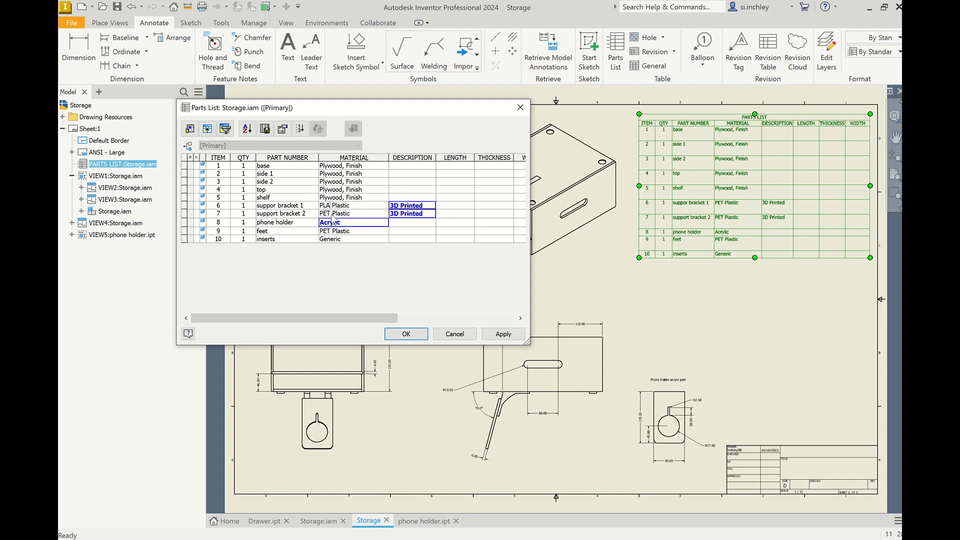
left_click(333, 214)
type("P")
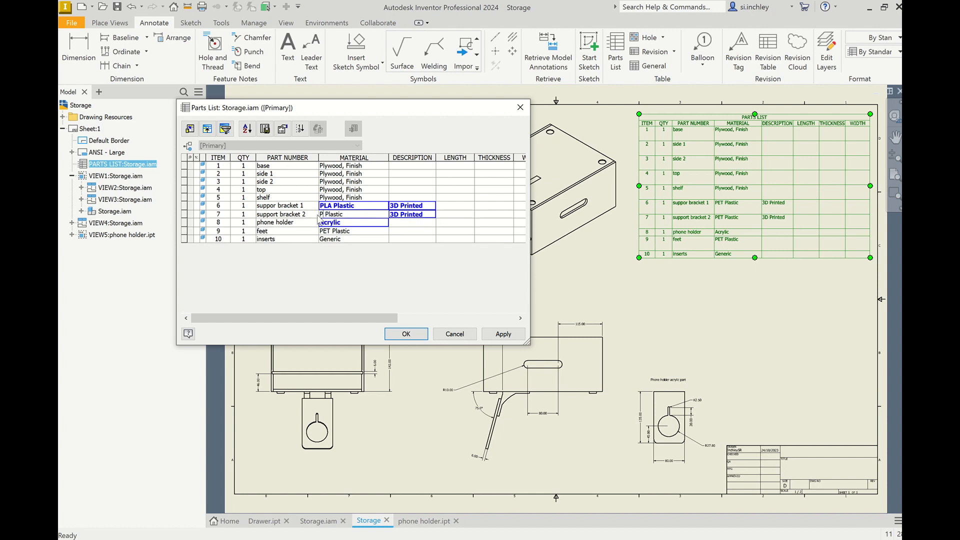
left_click(502, 333)
left_click(406, 334)
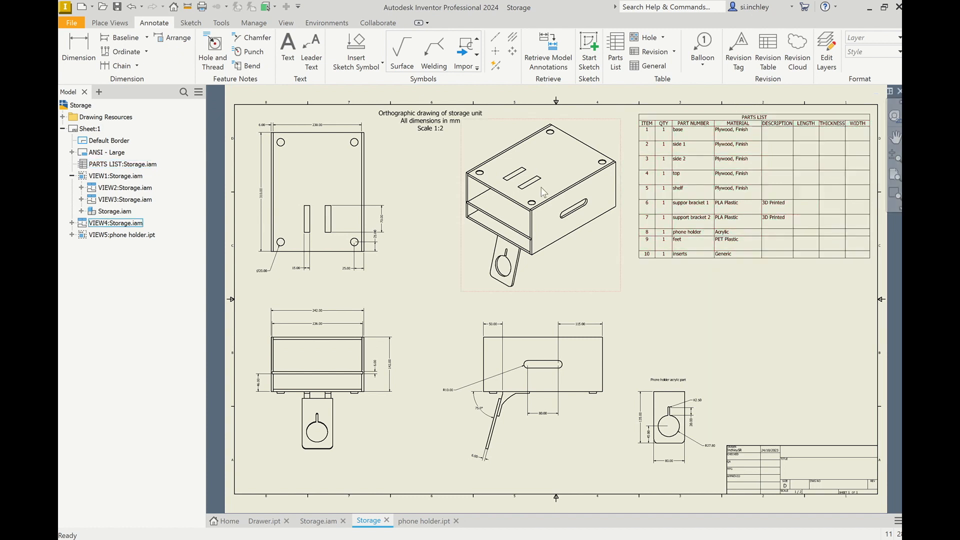
Step: Nudge the isometric view slightly left on the sheet
left_click(457, 240)
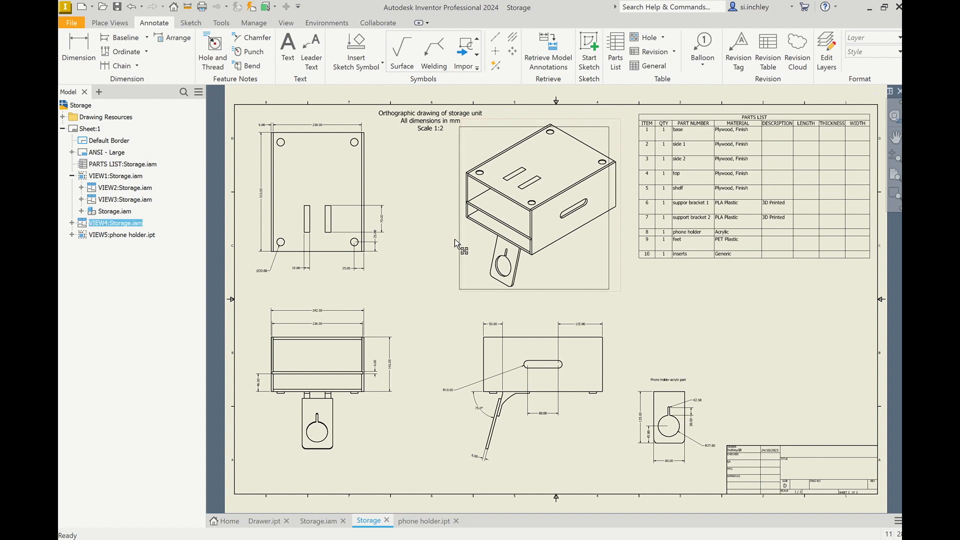
left_click_drag(455, 238, 448, 242)
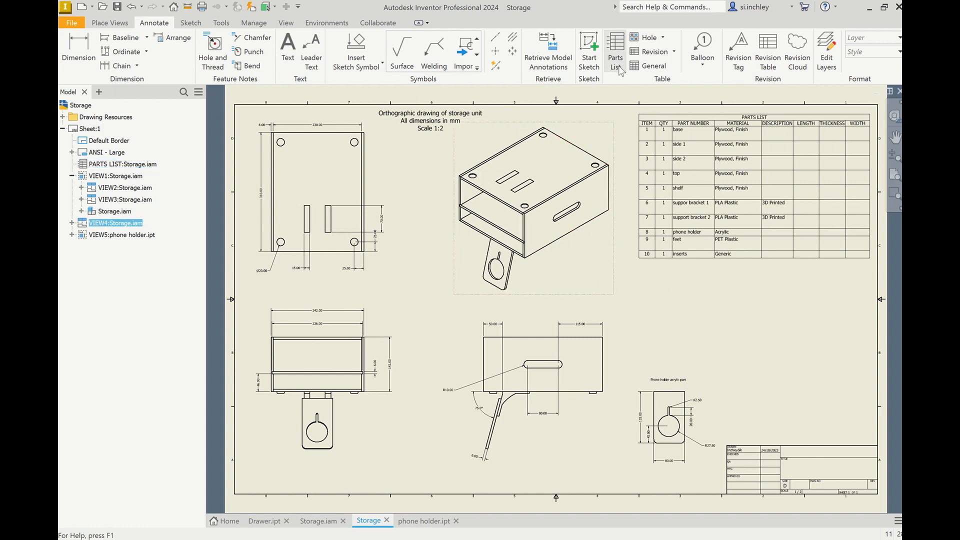
Step: Start the Balloon tool and attach a balloon to the right side panel in the isometric view
left_click(704, 47)
key("Escape")
left_click(703, 41)
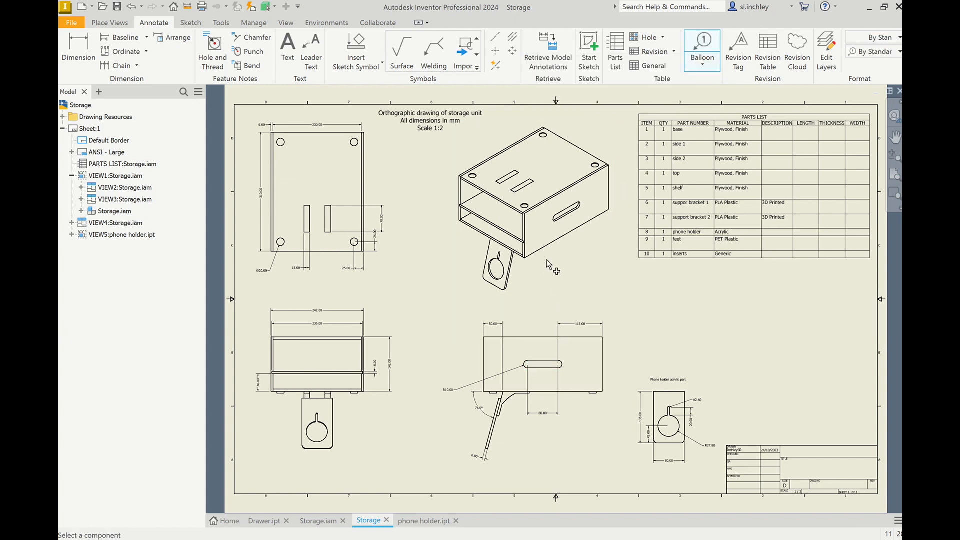
scroll(546, 259, "down", 4)
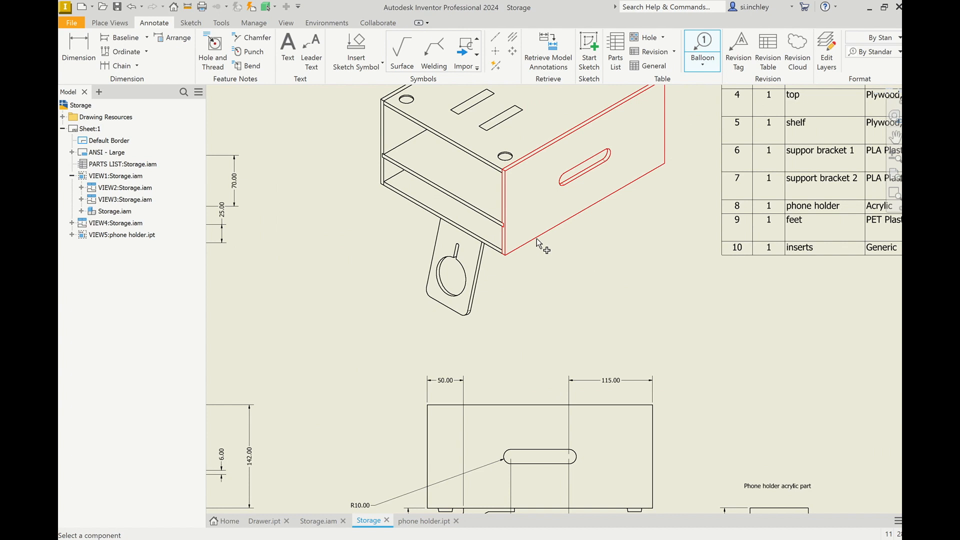
left_click(536, 238)
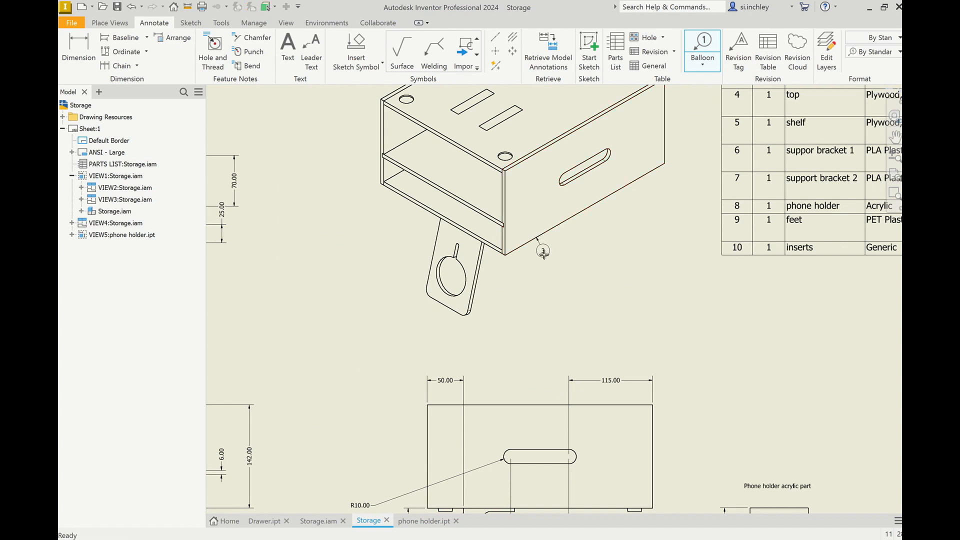
left_click(571, 285)
scroll(582, 299, "up", 4)
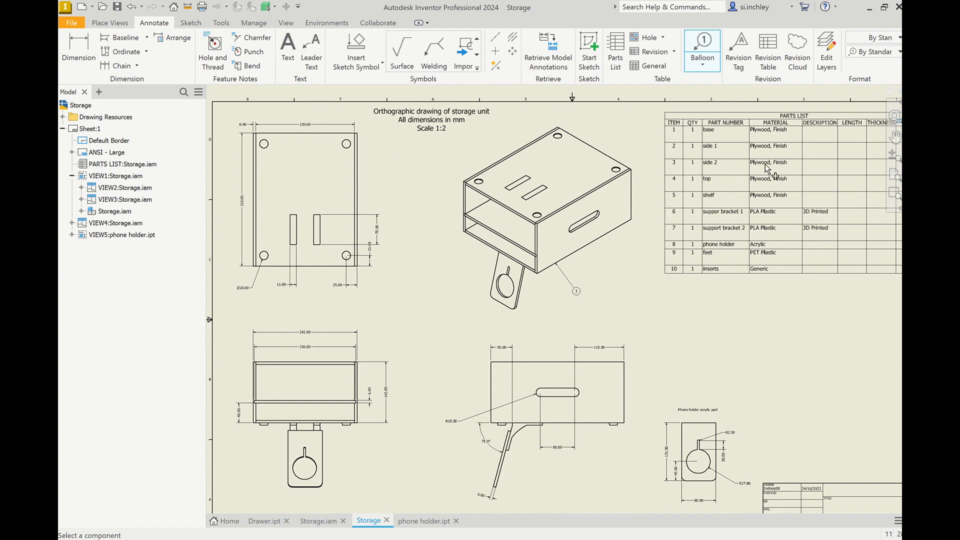
Step: Add a balloon for the phone holder in the isometric view
scroll(510, 309, "down", 3)
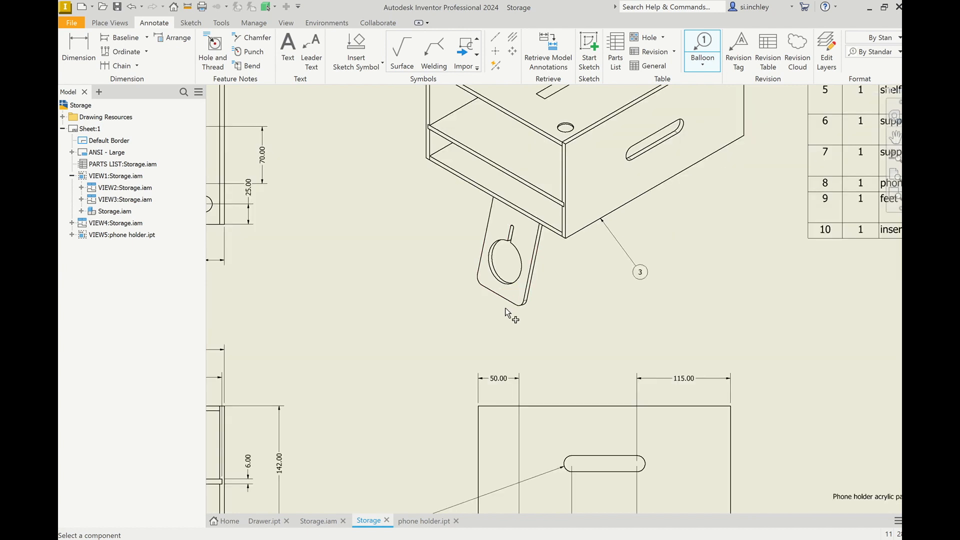
left_click(480, 255)
double_click(418, 272)
scroll(425, 311, "down", 3)
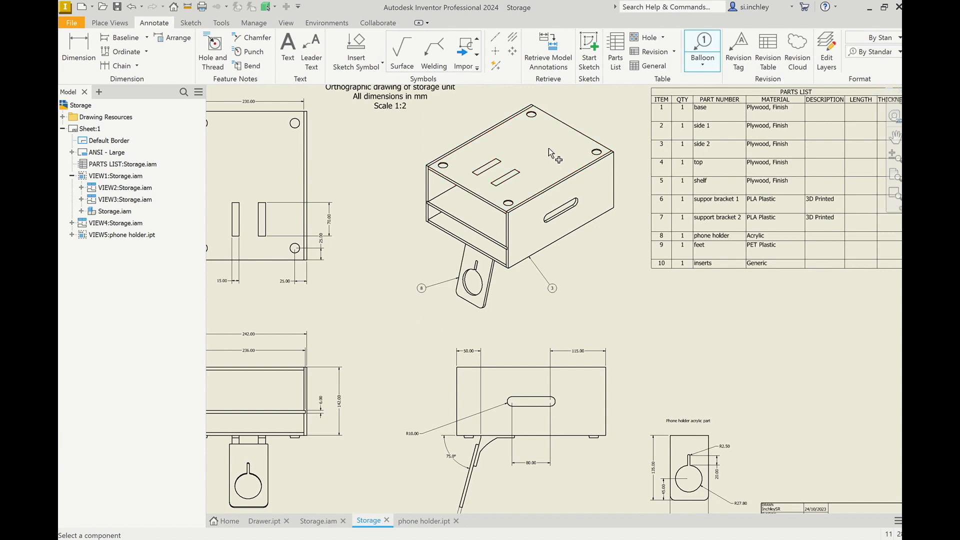
Step: Add a balloon for the top panel at its upper-right edge in the isometric view
scroll(455, 212, "down", 5)
scroll(502, 188, "up", 3)
scroll(498, 189, "up", 3)
left_click(477, 199)
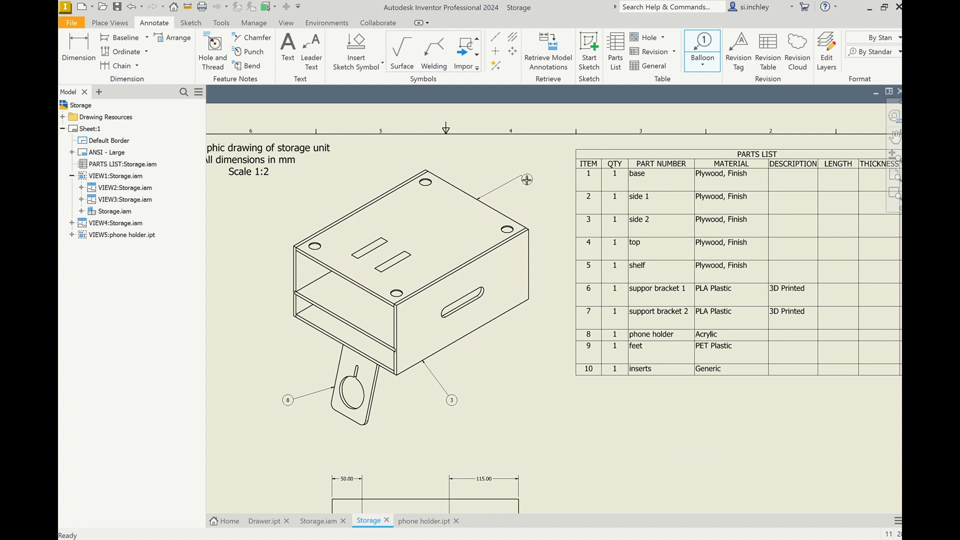
left_click(522, 176)
right_click(532, 180)
left_click(578, 179)
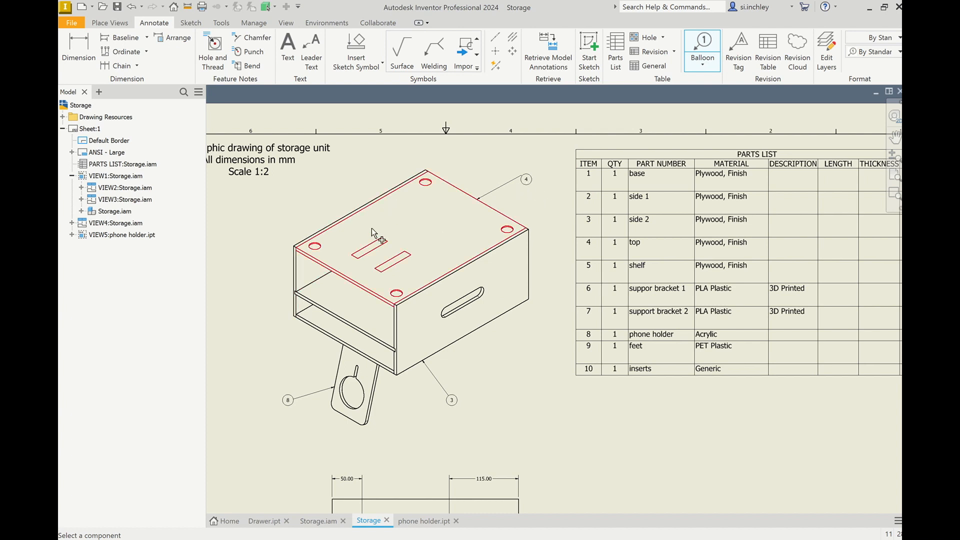
left_click(353, 214)
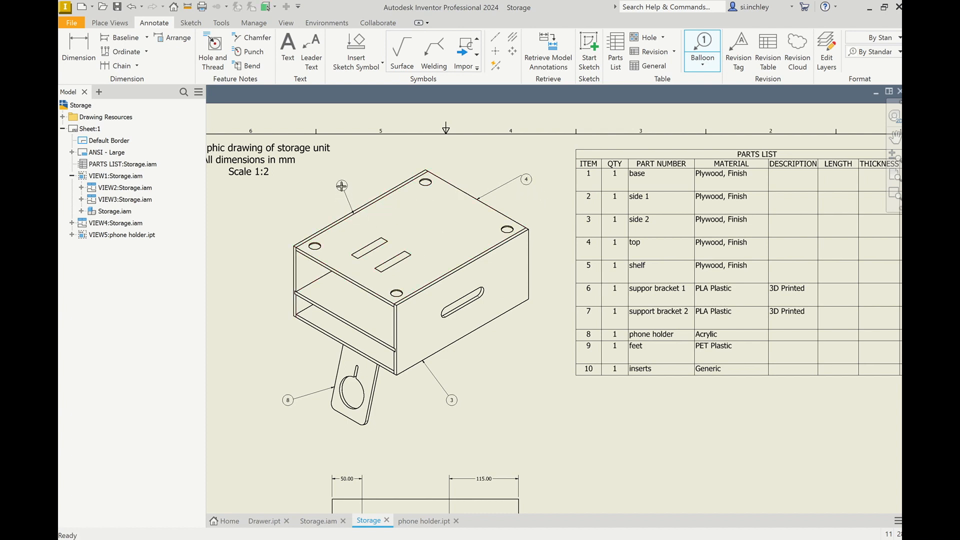
left_click(342, 185)
double_click(358, 184)
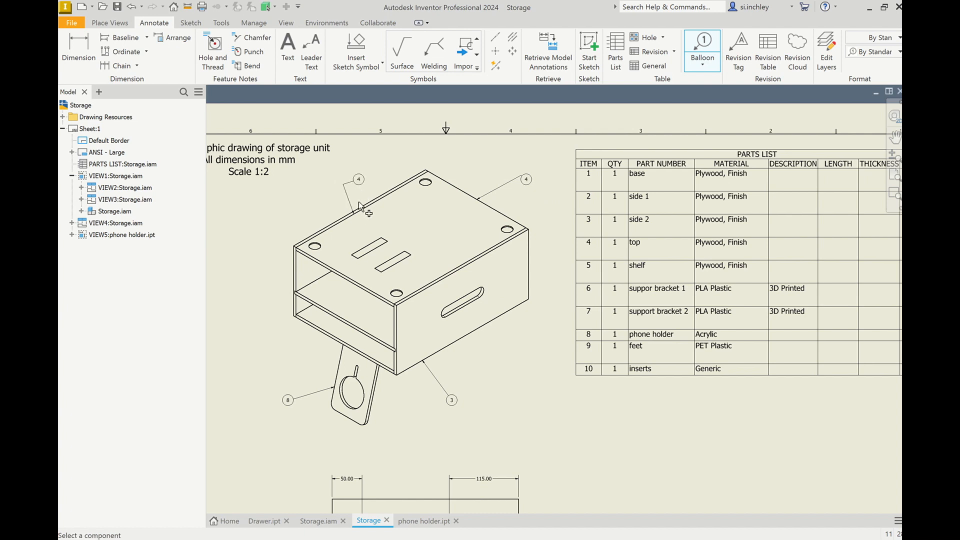
scroll(356, 209, "up", 5)
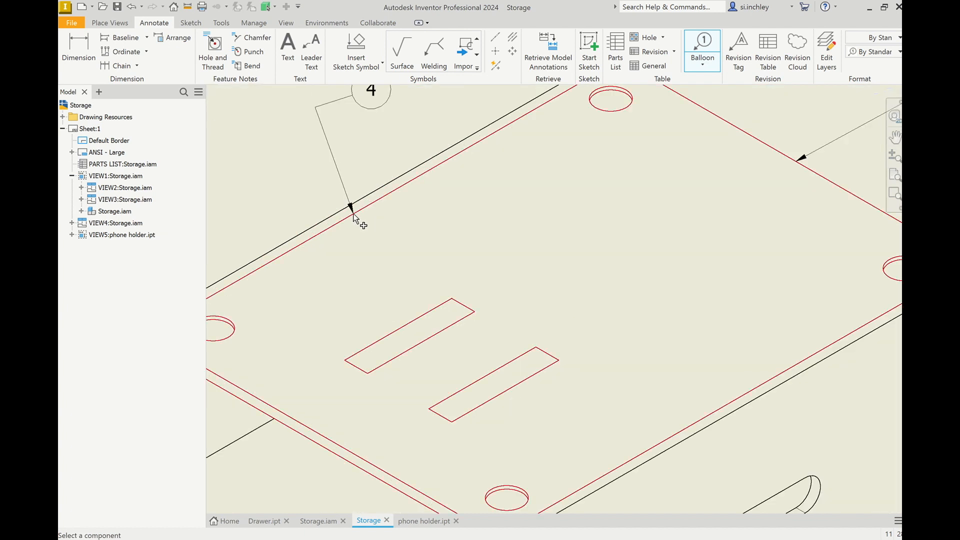
scroll(418, 233, "down", 5)
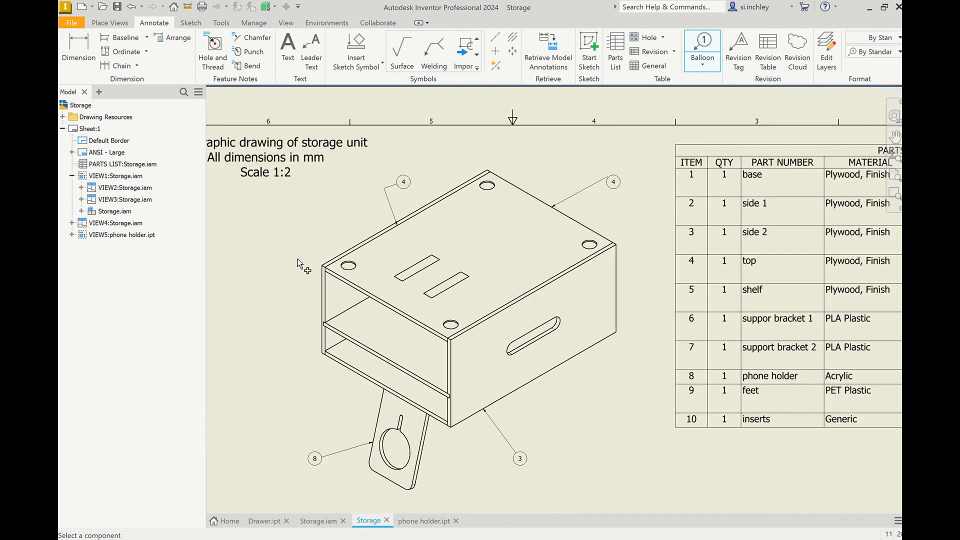
left_click(132, 7)
Step: Restart the Balloon tool and attach a balloon to the left side panel's top edge
left_click(702, 47)
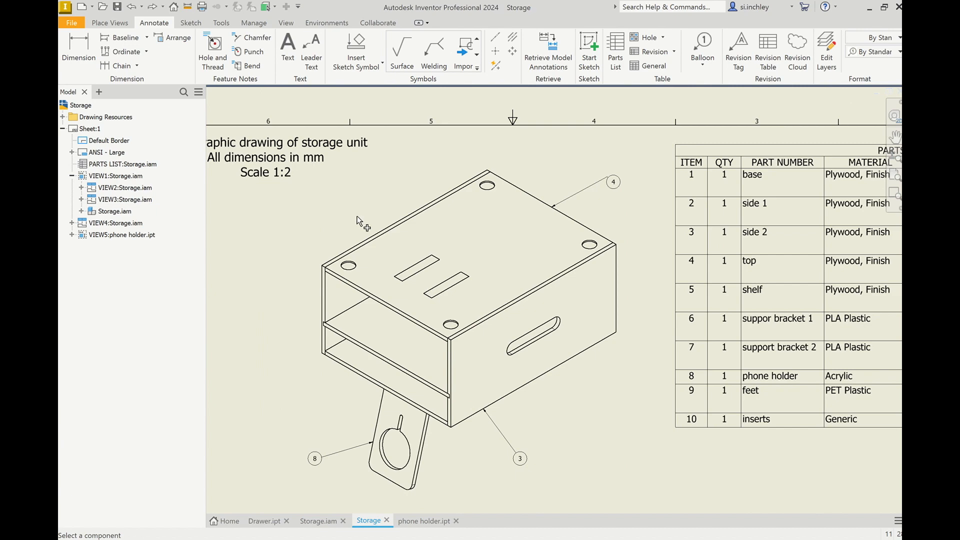
scroll(368, 215, "up", 5)
left_click(493, 232)
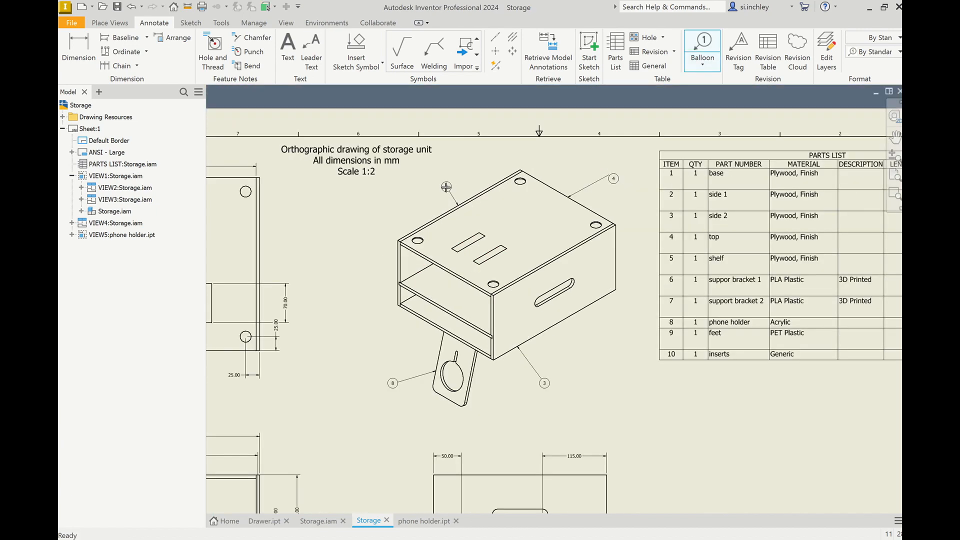
left_click(446, 186)
scroll(492, 348, "down", 5)
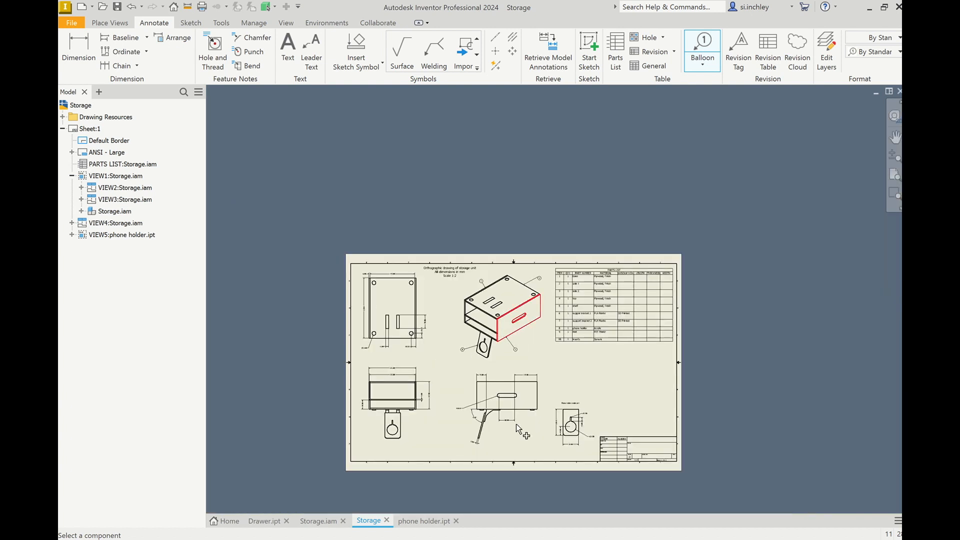
Step: Add a balloon for the support bracket in the front view
scroll(494, 448, "up", 5)
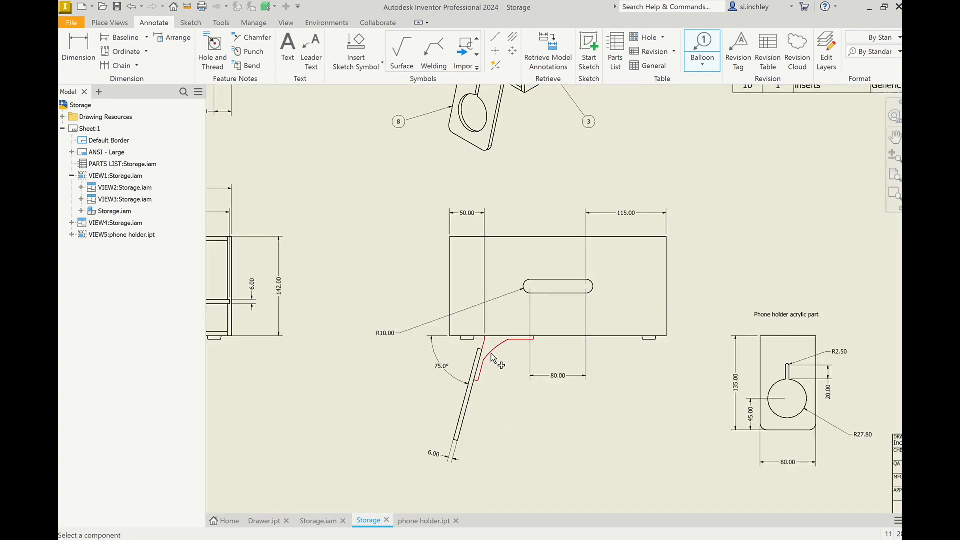
left_click(490, 355)
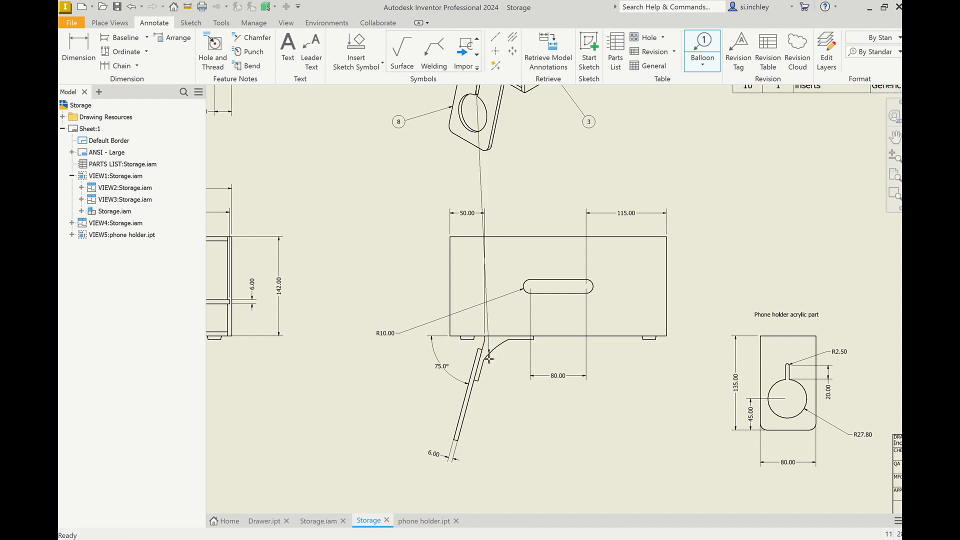
left_click(541, 437)
scroll(606, 457, "down", 3)
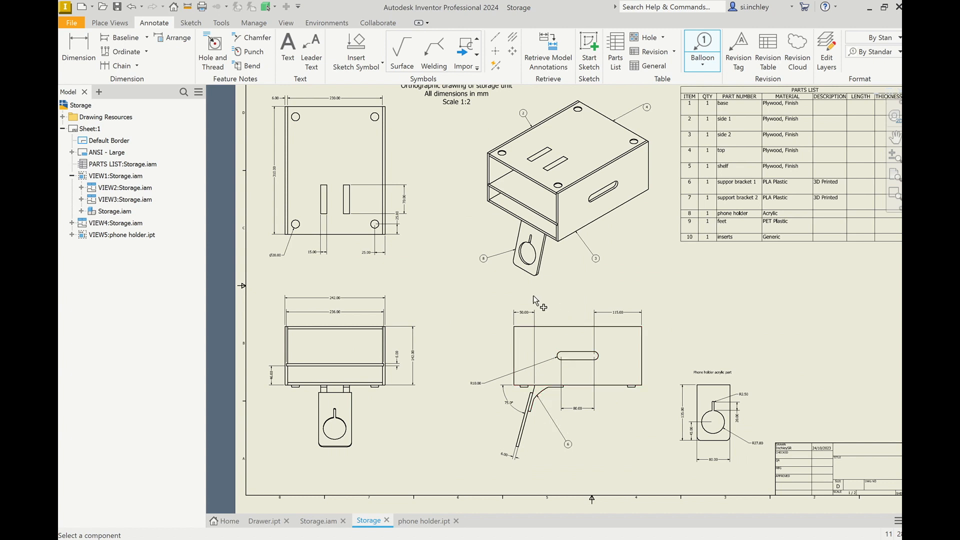
Step: Add balloons for the shelf and the base on the left of the isometric view
left_click(518, 203)
left_click(459, 226)
left_click(510, 218)
left_click(480, 233)
left_click(472, 252)
scroll(634, 395, "up", 3)
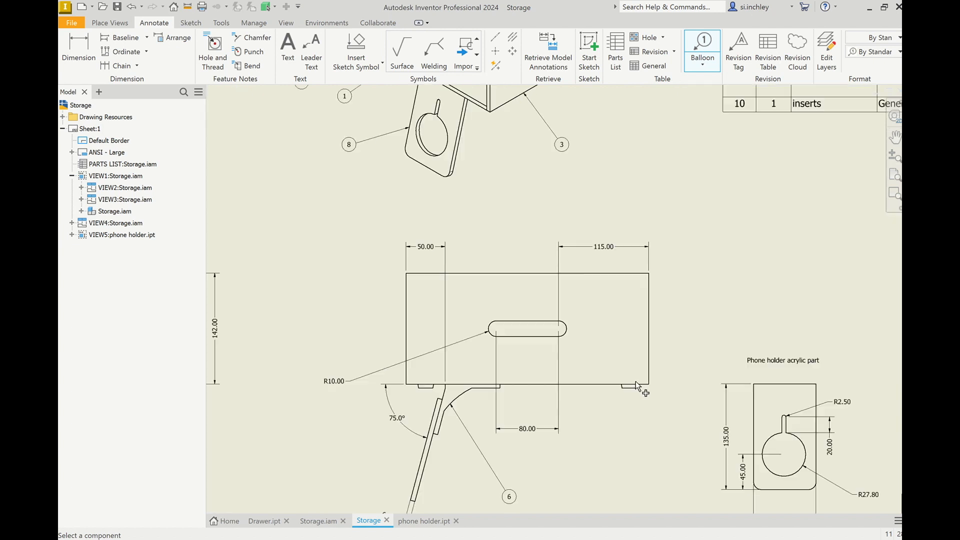
Step: Add balloons for the foot in the front view and the inserts on the isometric view's top panel
left_click(632, 393)
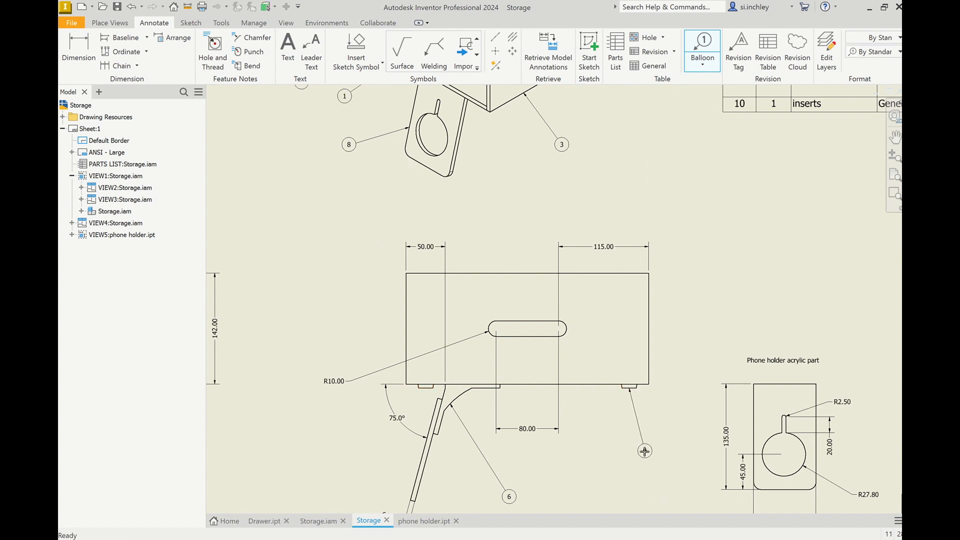
left_click(645, 451)
scroll(645, 445, "down", 3)
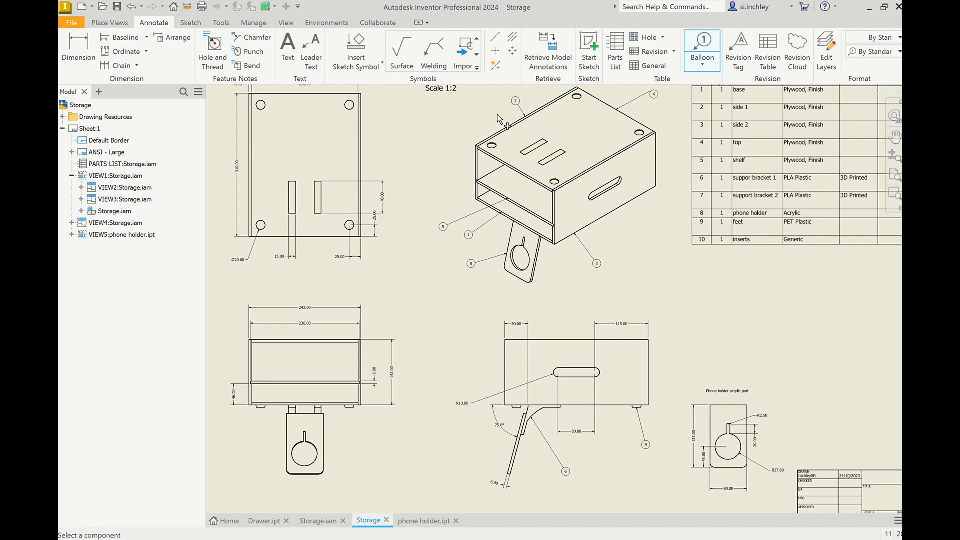
scroll(505, 125, "up", 2)
scroll(519, 149, "down", 2)
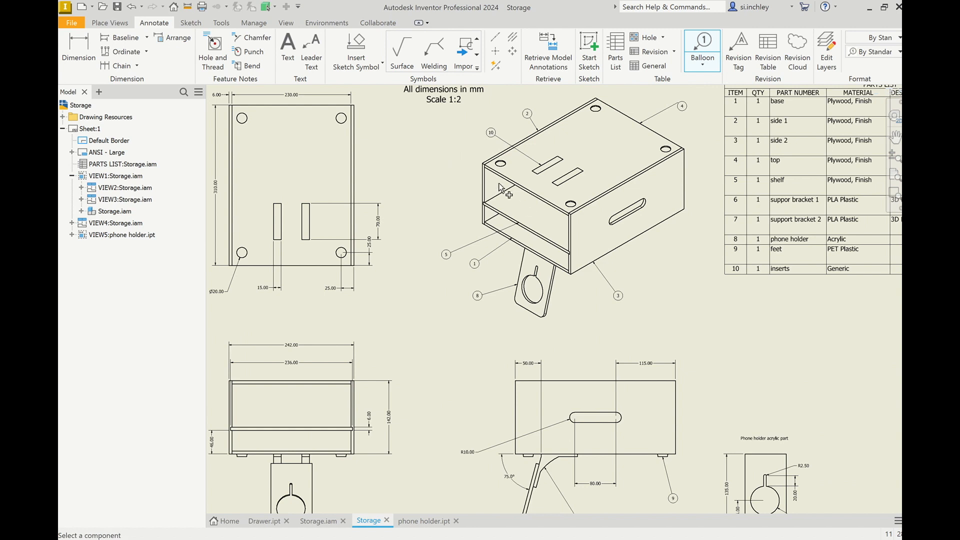
Step: Zoom out to review the complete drawing sheet with its balloons and parts list
scroll(500, 165, "down", 5)
scroll(395, 257, "up", 3)
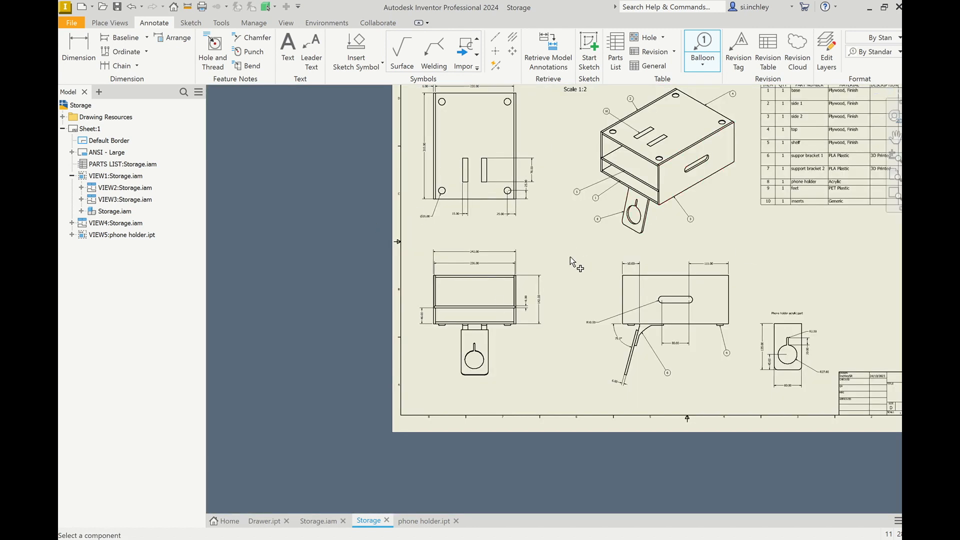
scroll(570, 257, "down", 3)
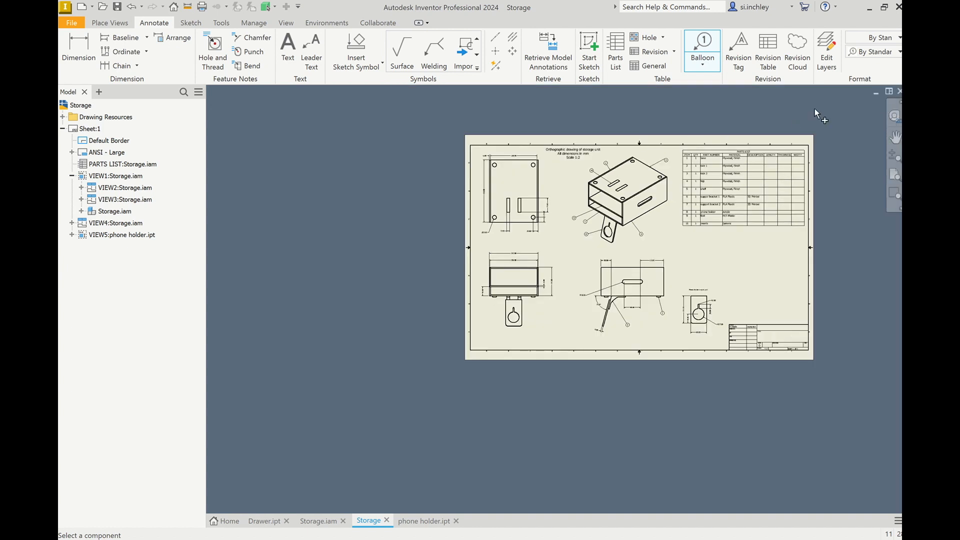
scroll(734, 200, "up", 2)
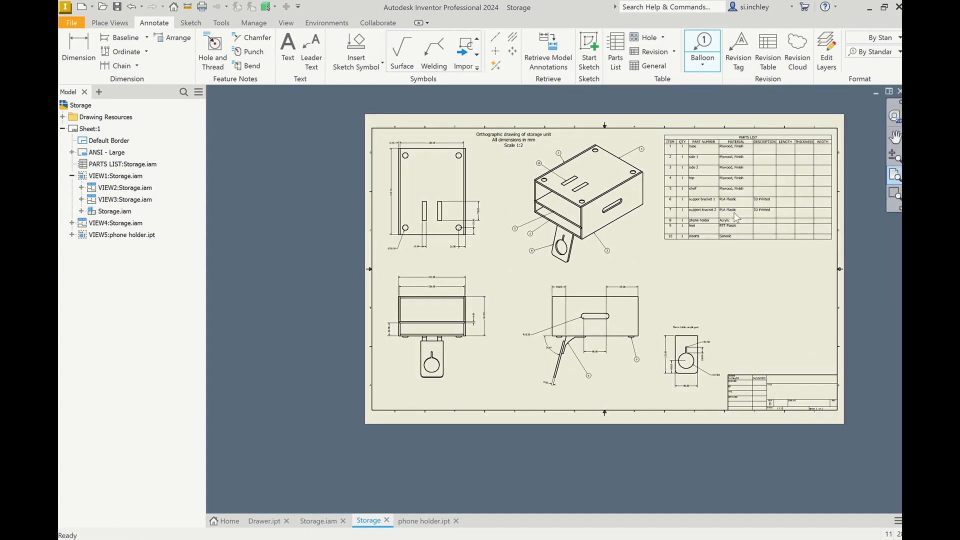
scroll(732, 200, "up", 2)
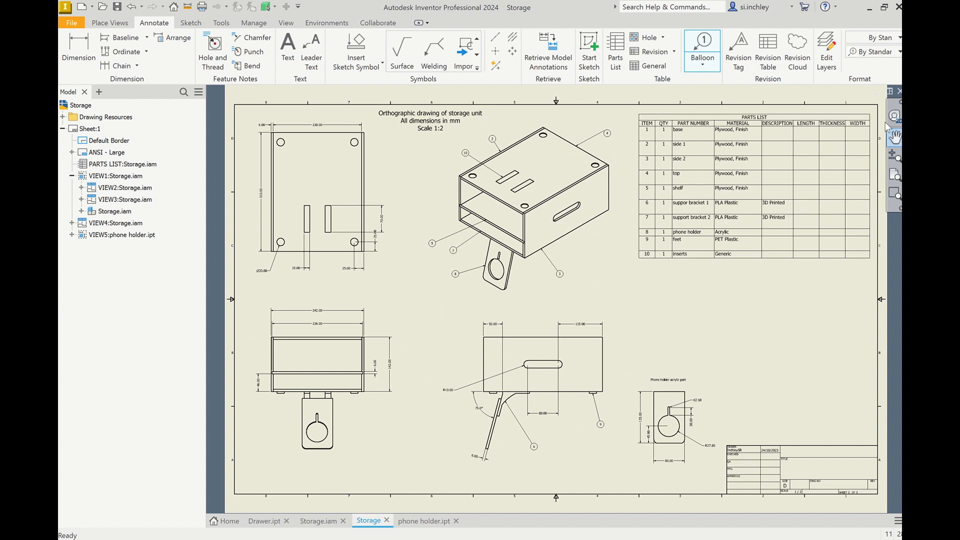